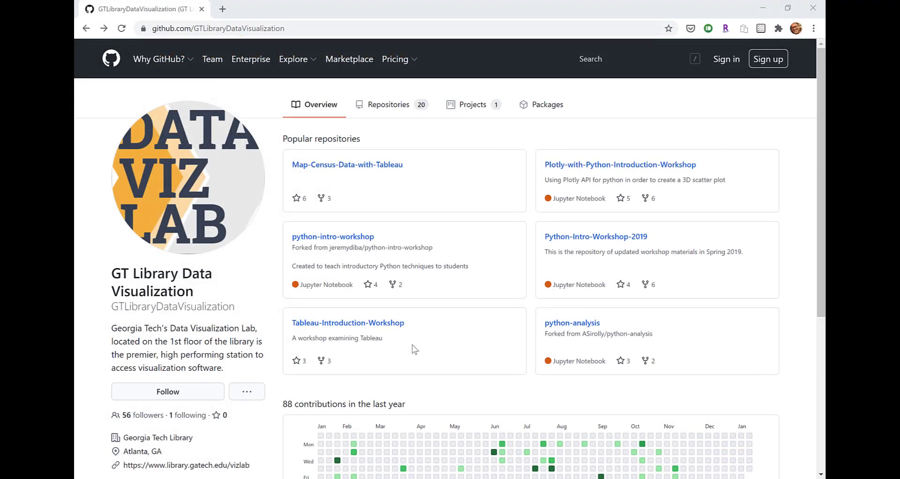
Step: Download the Tableau-Introduction-Workshop GitHub repository as a ZIP via Code > Download ZIP
left_click(364, 327)
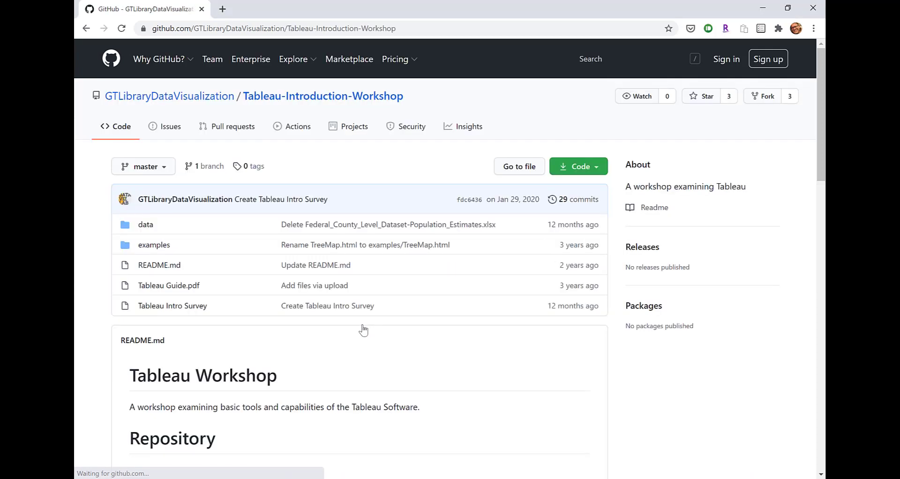
left_click(576, 172)
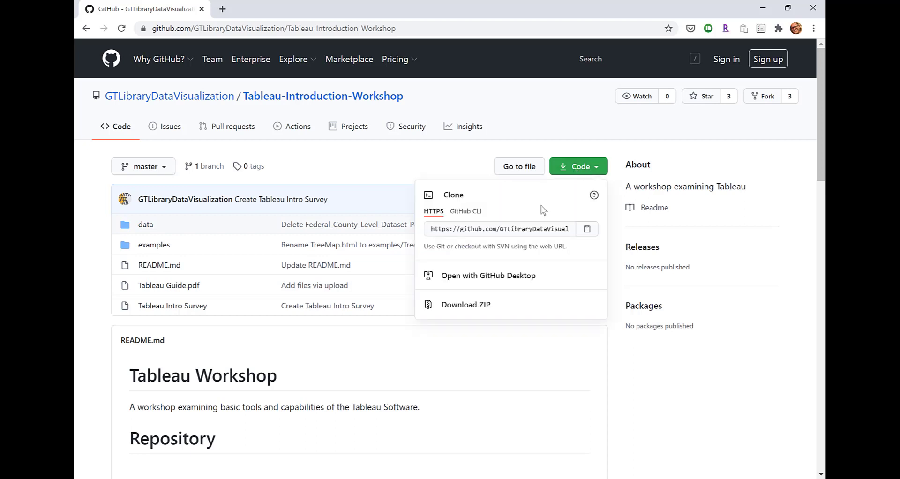
left_click(481, 306)
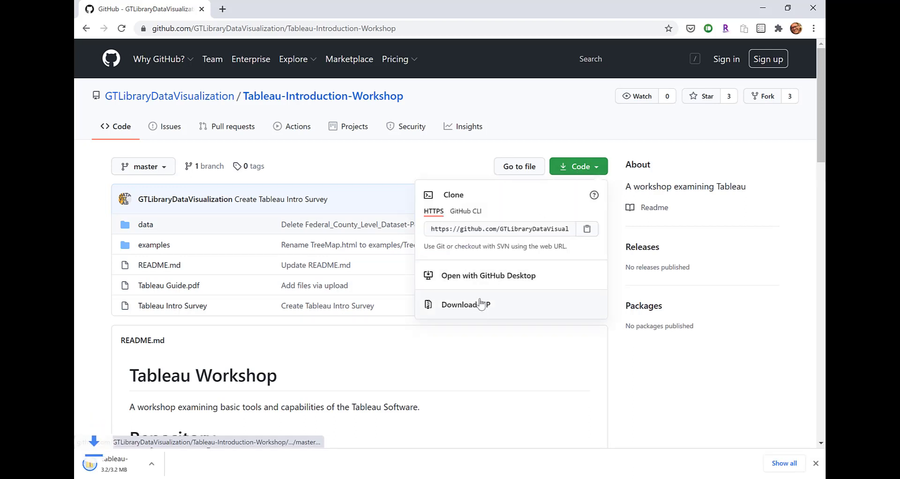
Step: Extract the downloaded workshop ZIP to its suggested folder
left_click(150, 469)
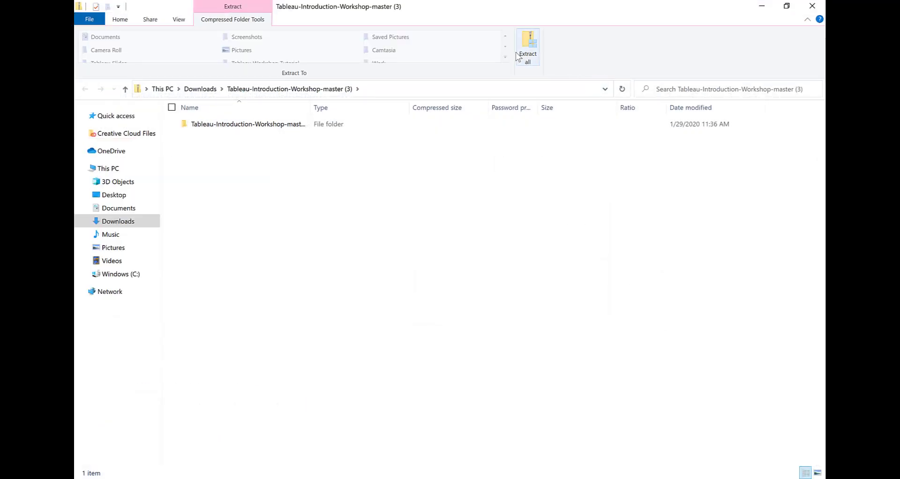
left_click(521, 56)
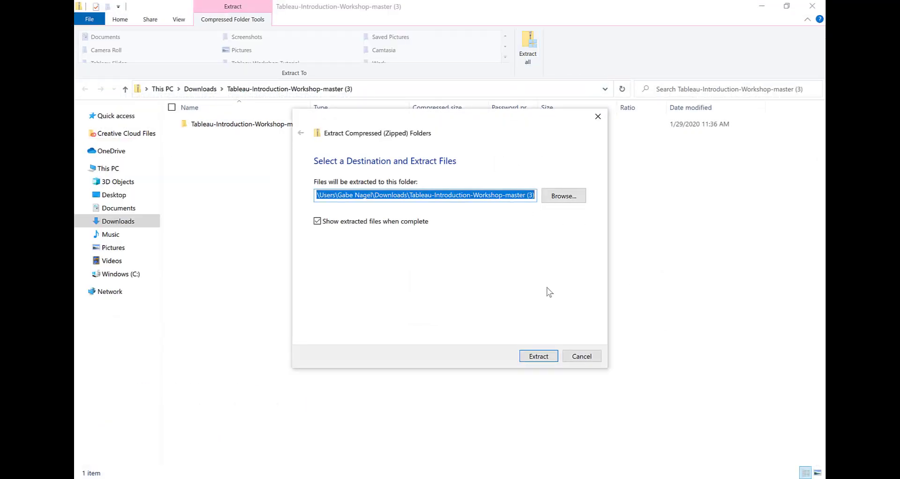
left_click(523, 357)
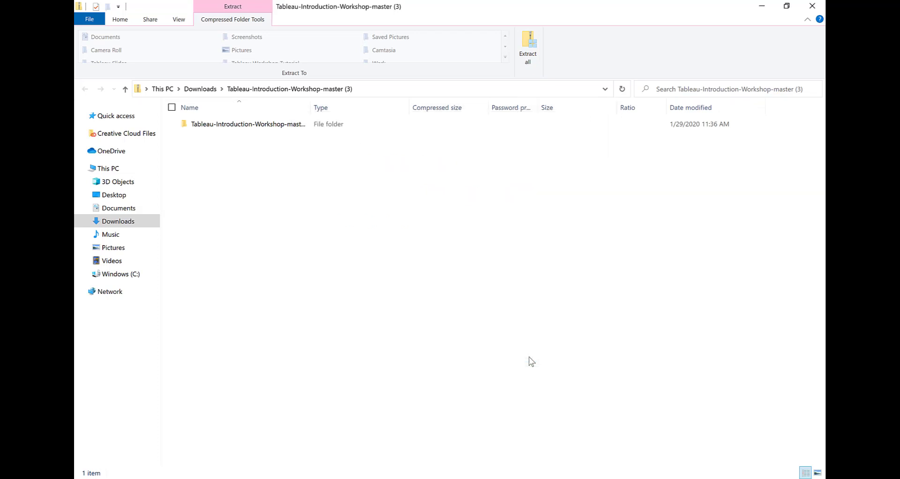
Step: Open the Tableau-Introduction-Workshop-master folder and then its data folder
double_click(289, 124)
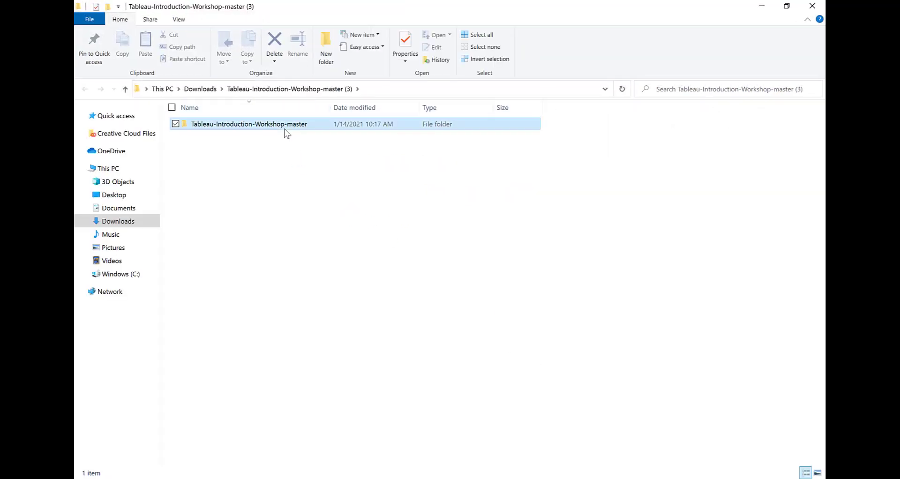
left_click(275, 129)
double_click(275, 126)
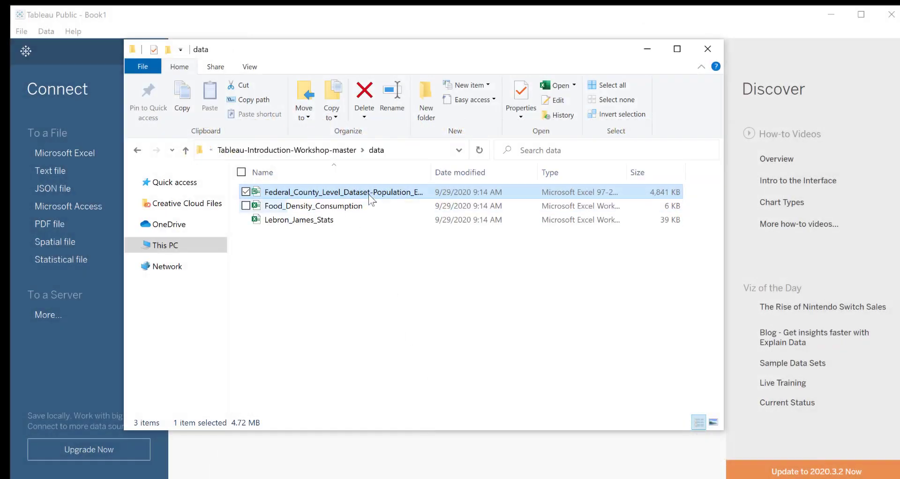
Step: Open the county population workbook and review its Variable Descriptions and Population Estimates 2010-18 sheets
double_click(369, 196)
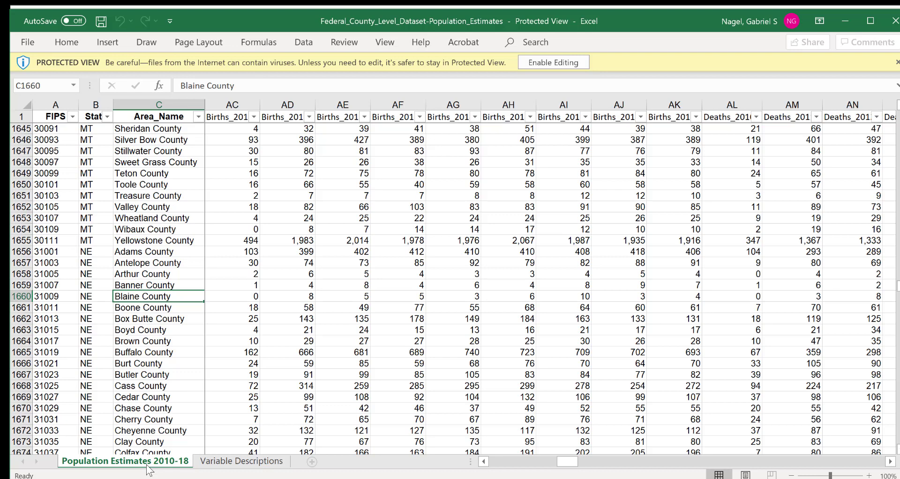
left_click(231, 462)
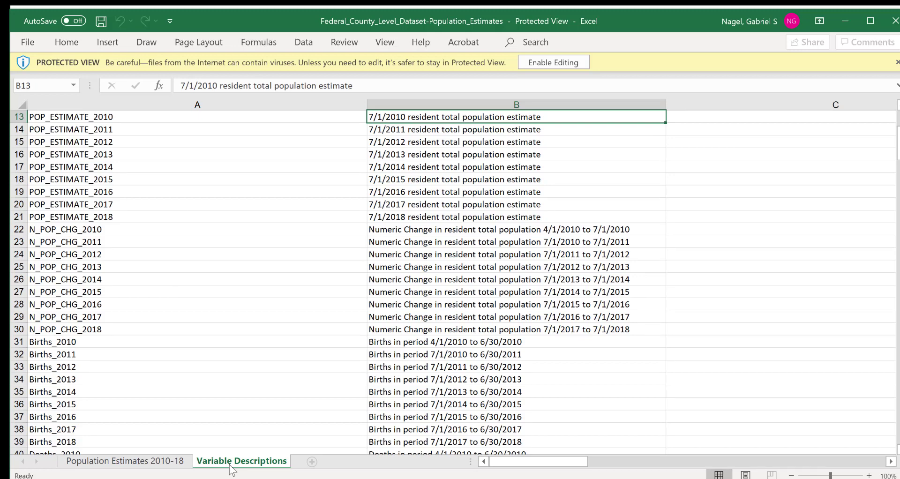
left_click(162, 462)
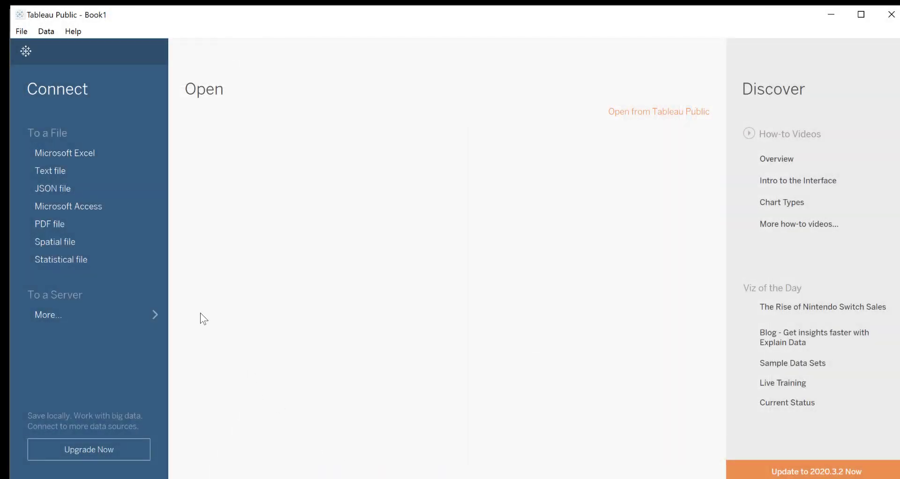
Step: Connect Tableau to the Federal_County_Level_Dataset-Population_Estimates Excel workbook
left_click(73, 153)
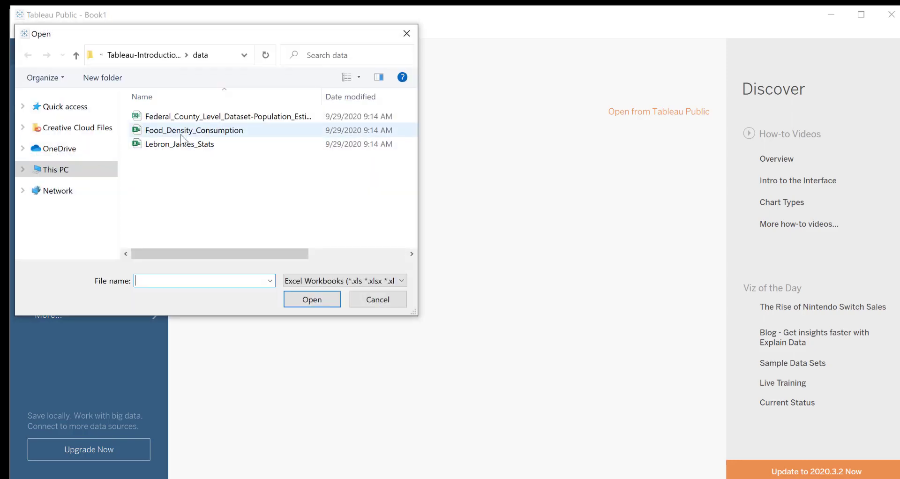
left_click(204, 120)
double_click(205, 117)
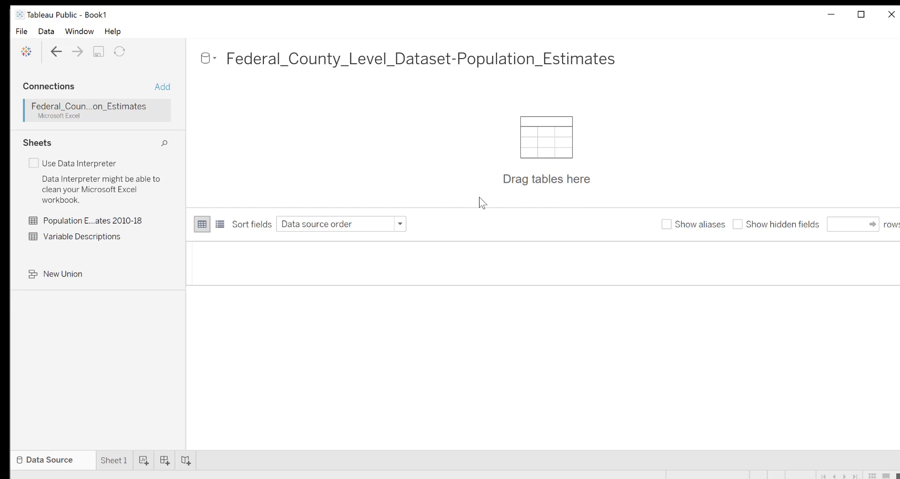
Step: Swap Variable Descriptions for the Population Estimates 2010-18 table on the data canvas and preview its rows
left_click_drag(155, 237, 446, 168)
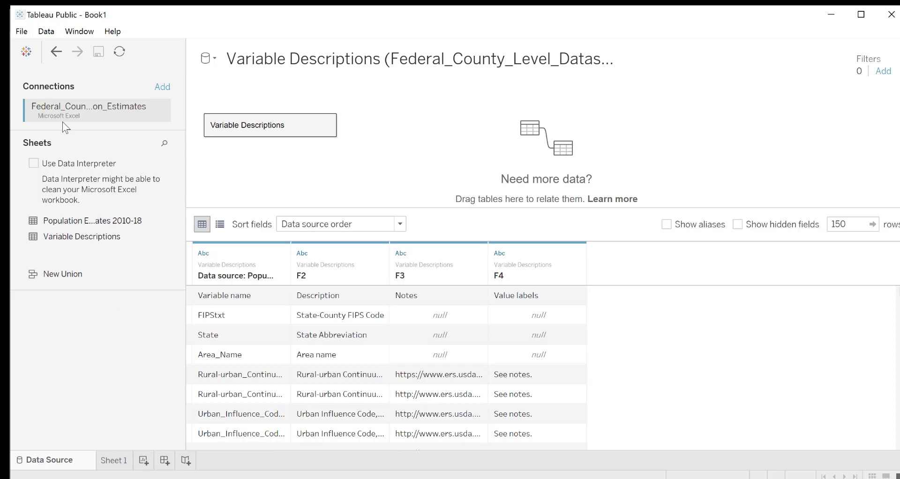
left_click(56, 52)
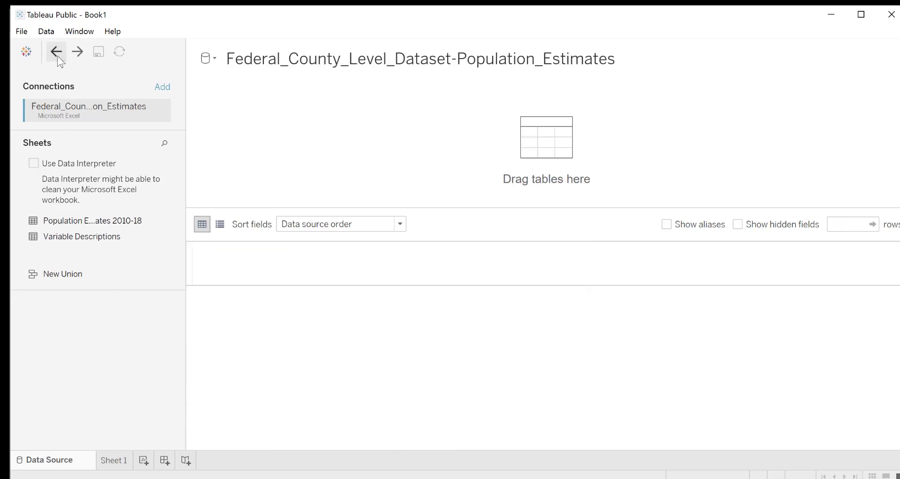
left_click_drag(55, 221, 390, 168)
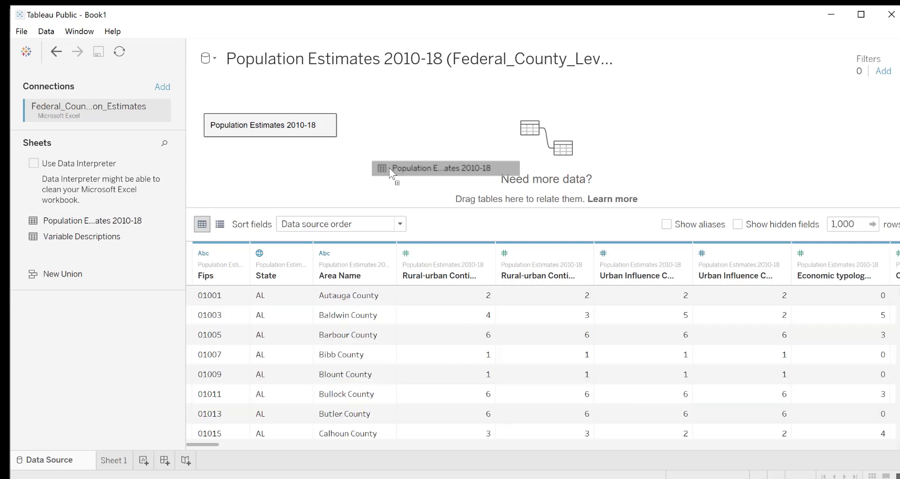
scroll(438, 327, "down", 4)
scroll(444, 344, "up", 4)
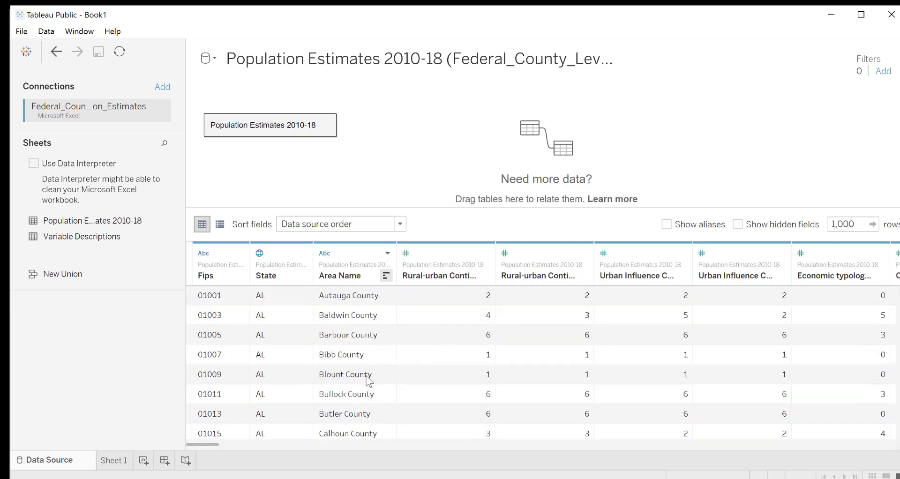
Step: Switch to the blank Sheet 1 worksheet
left_click(114, 463)
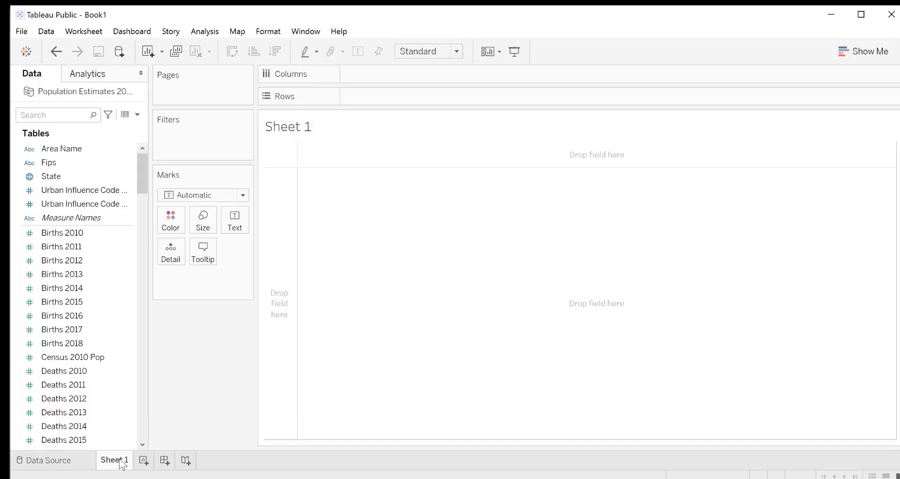
mouse_move(122, 464)
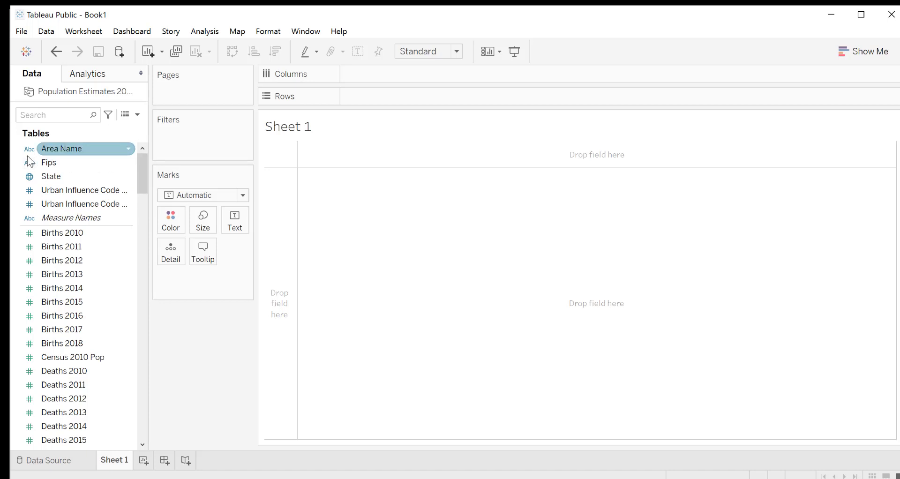
Step: Put Area Name on Rows to list all 1877 county names
left_click(55, 153)
left_click_drag(54, 150, 420, 312)
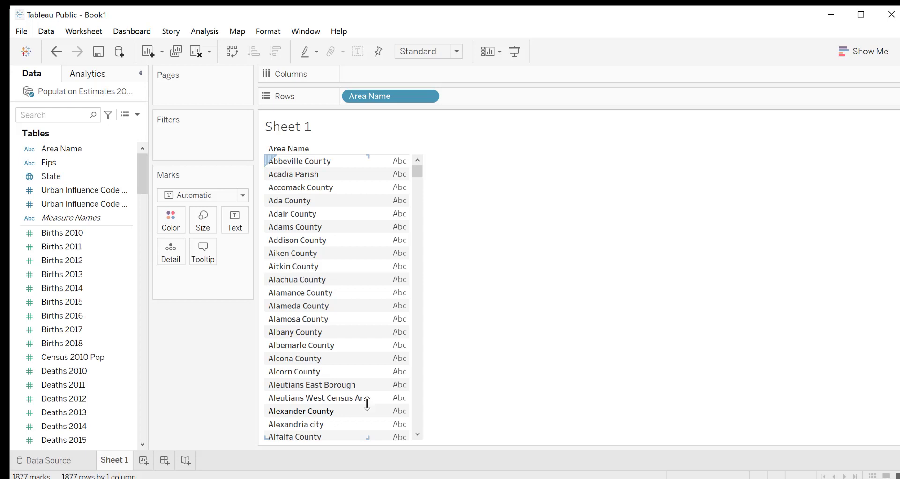
Step: Undo the Area Name rows and assign Area Name the County geographic role
left_click(56, 52)
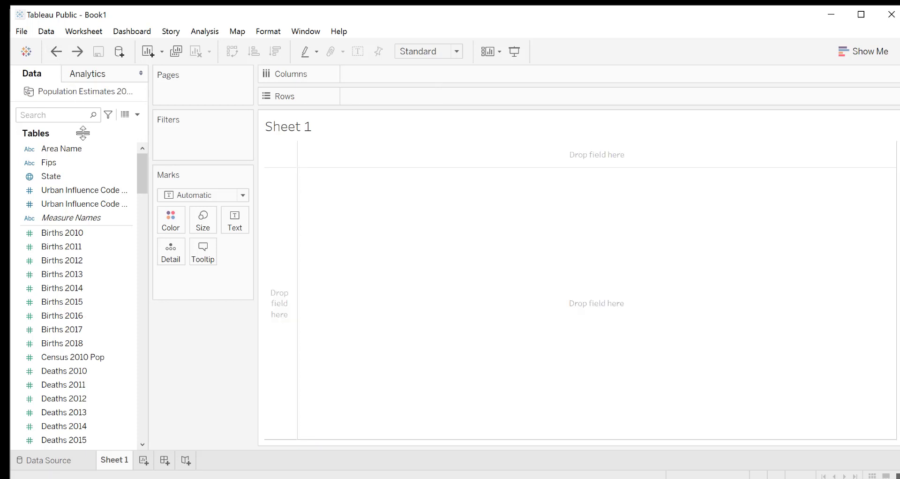
left_click(88, 150)
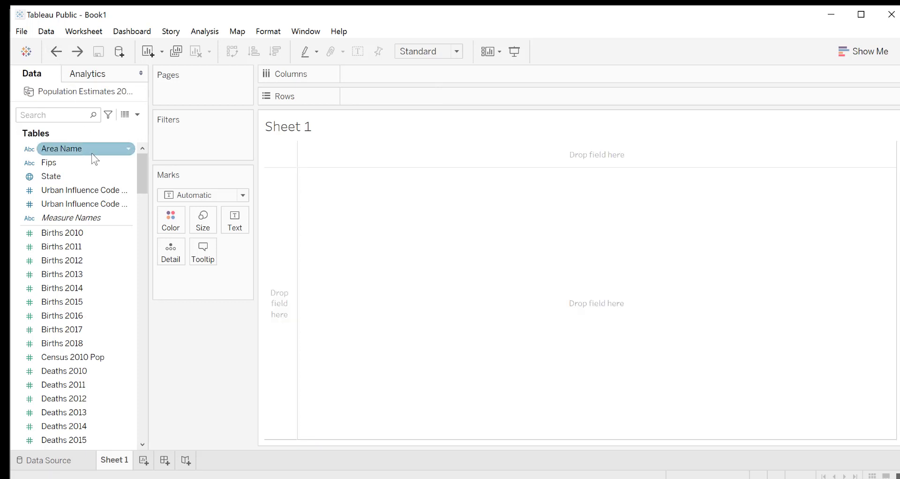
left_click(128, 149)
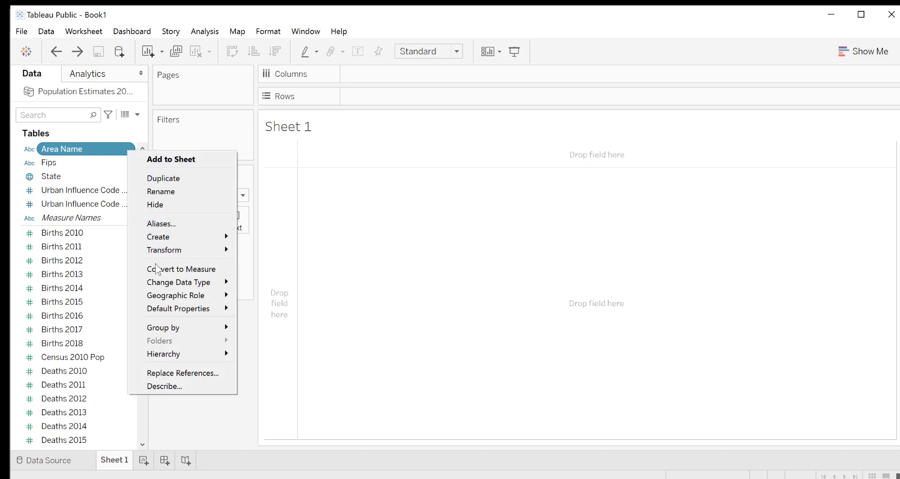
mouse_move(185, 298)
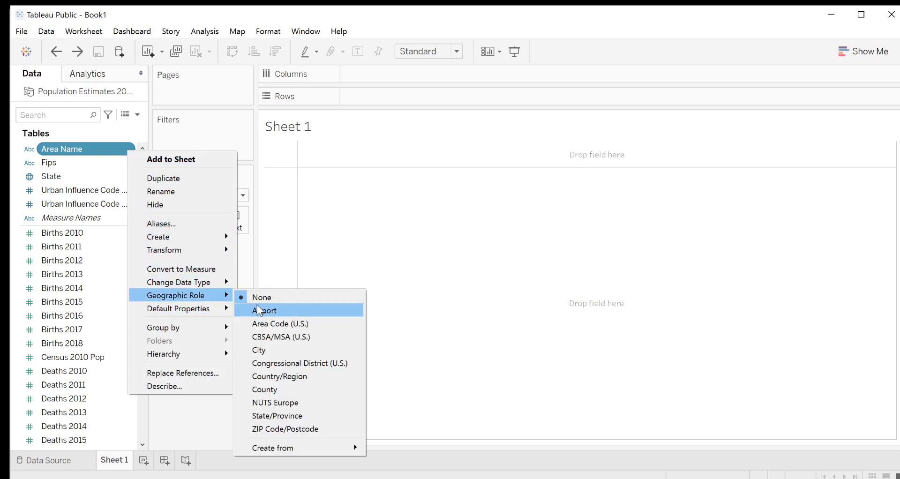
left_click(276, 393)
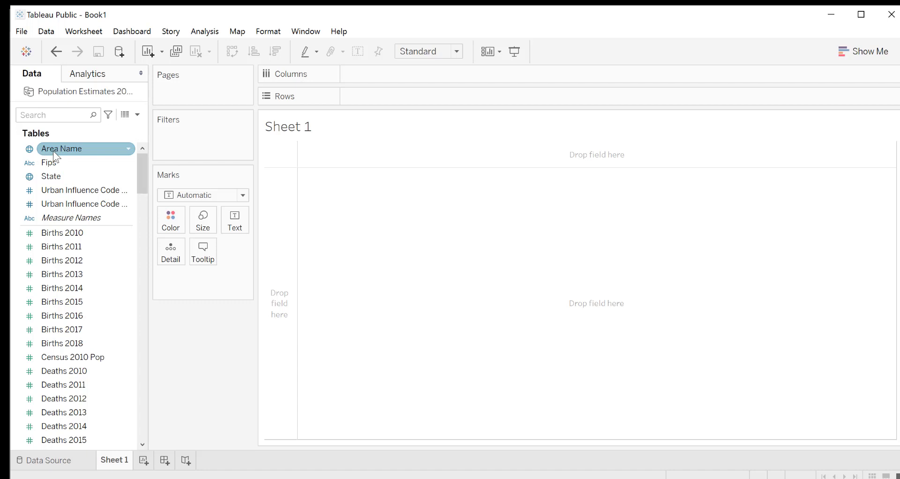
Step: Place Area Name on the view to plot counties by generated Latitude and Longitude
left_click_drag(56, 156, 441, 309)
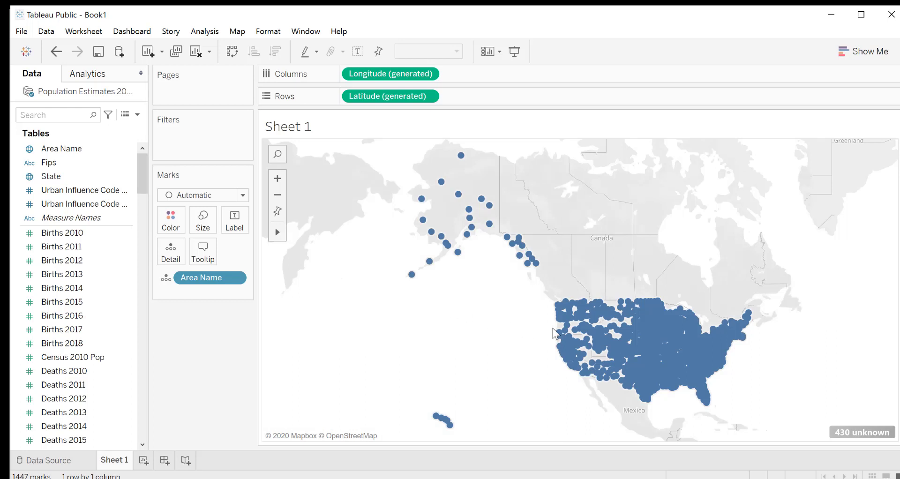
mouse_move(593, 359)
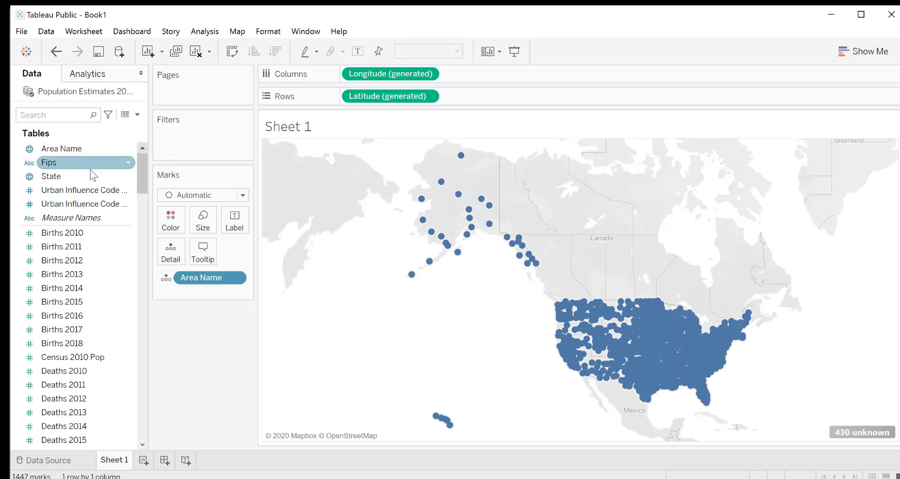
Step: Add State to the Marks card's Detail alongside Area Name, placing 3142 county marks
left_click_drag(67, 175, 205, 297)
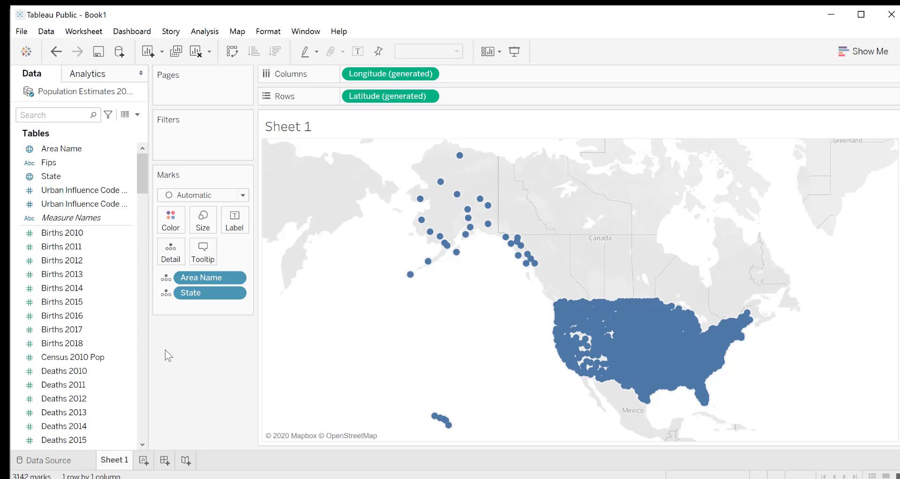
Step: Colour each county by SUM(Births 2016), set as a discrete field
left_click(52, 320)
left_click_drag(52, 320, 172, 228)
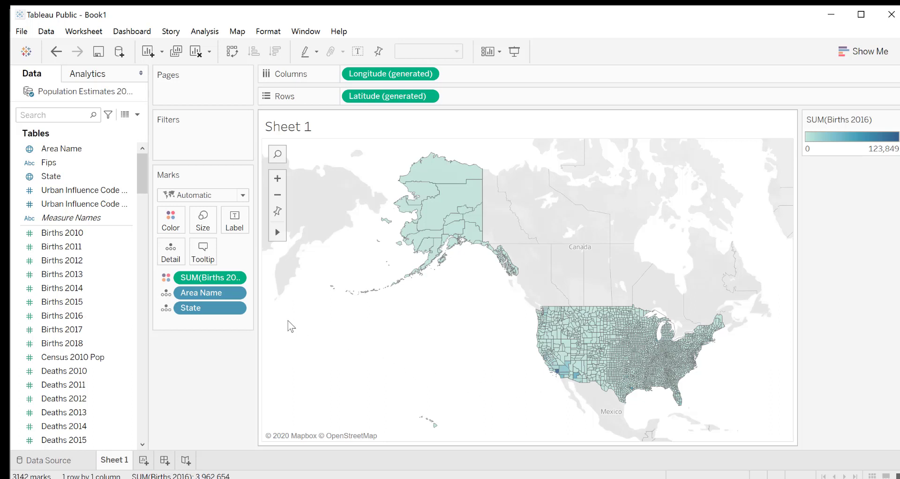
left_click(237, 281)
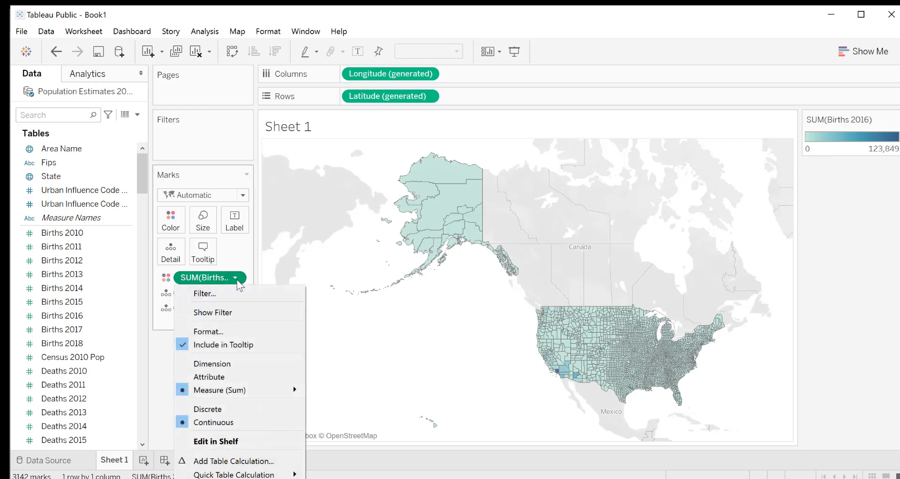
left_click(217, 409)
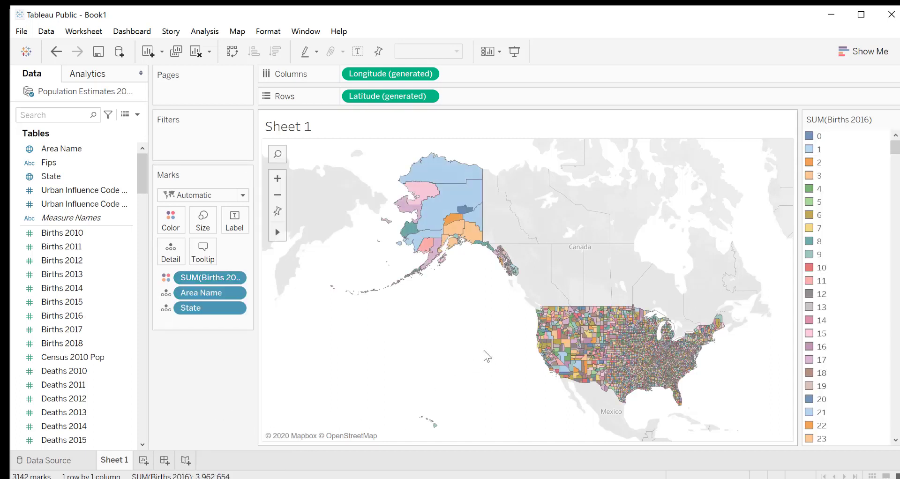
scroll(859, 202, "down", 13)
scroll(861, 232, "down", 15)
scroll(864, 238, "up", 20)
Step: Assign the Blue palette to all Births 2016 colour values on the county map
left_click(179, 233)
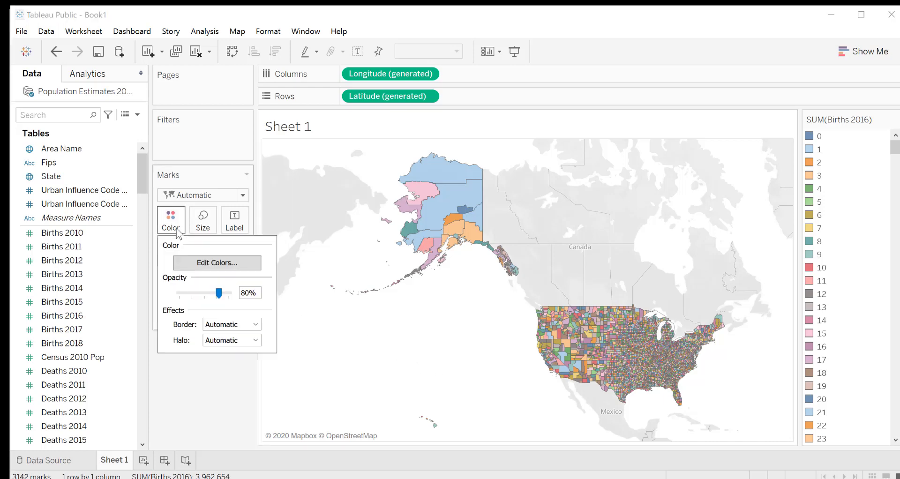
left_click(208, 263)
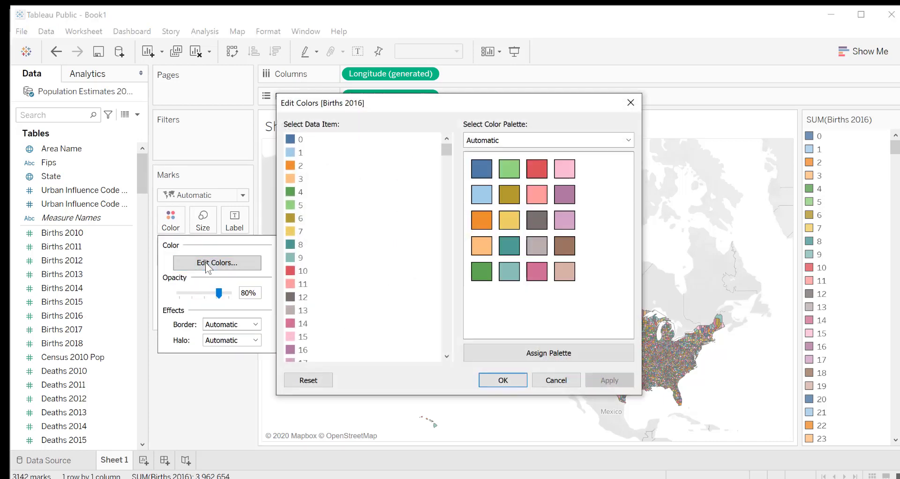
left_click(503, 140)
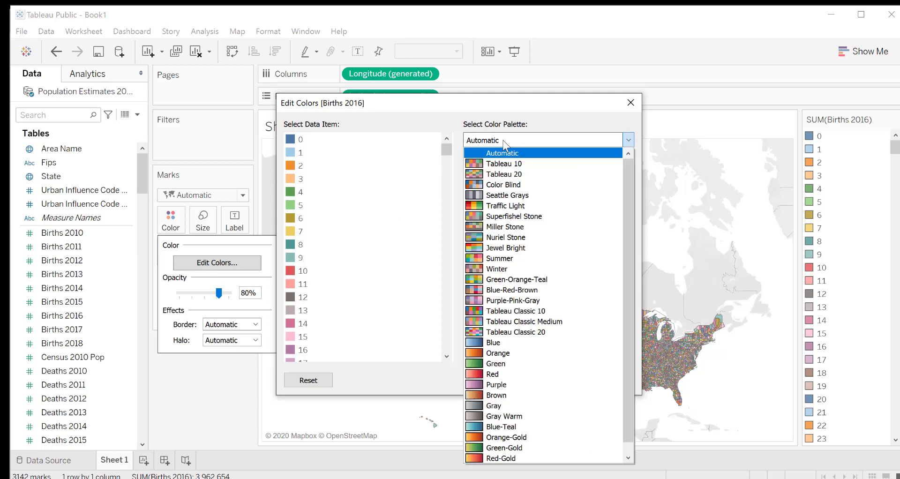
left_click(499, 343)
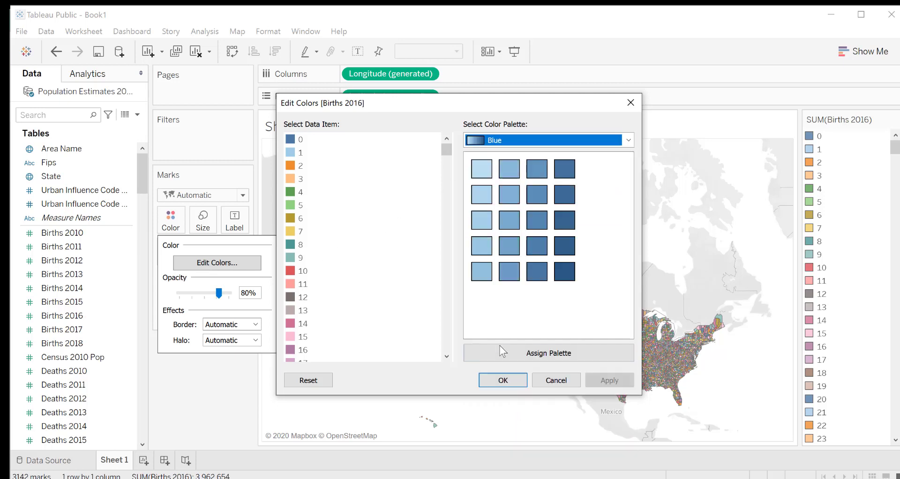
left_click(515, 349)
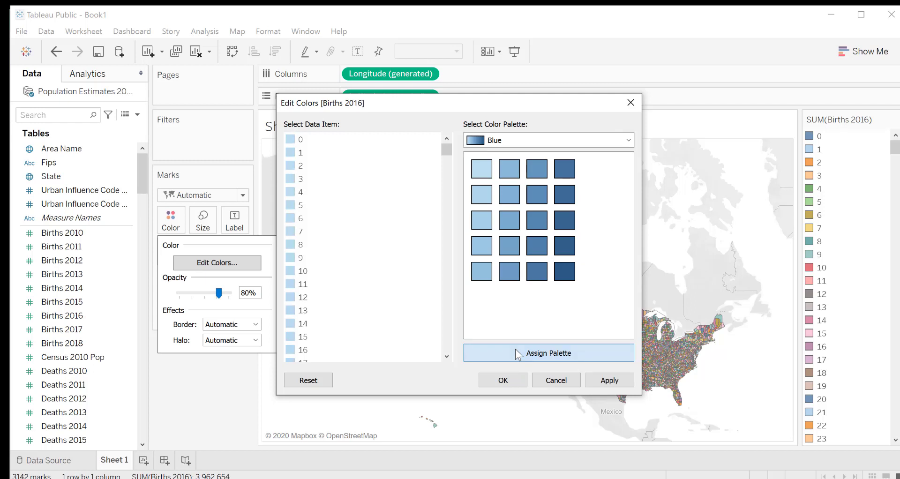
left_click(505, 380)
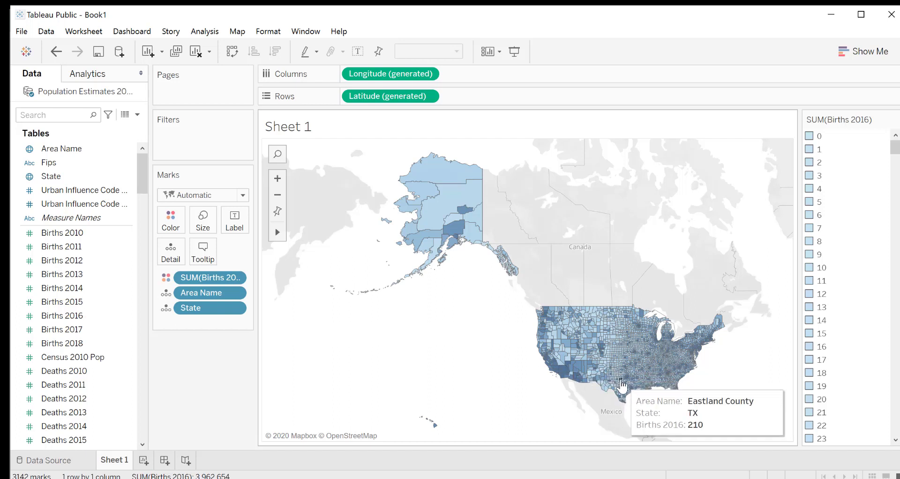
scroll(858, 331, "down", 2)
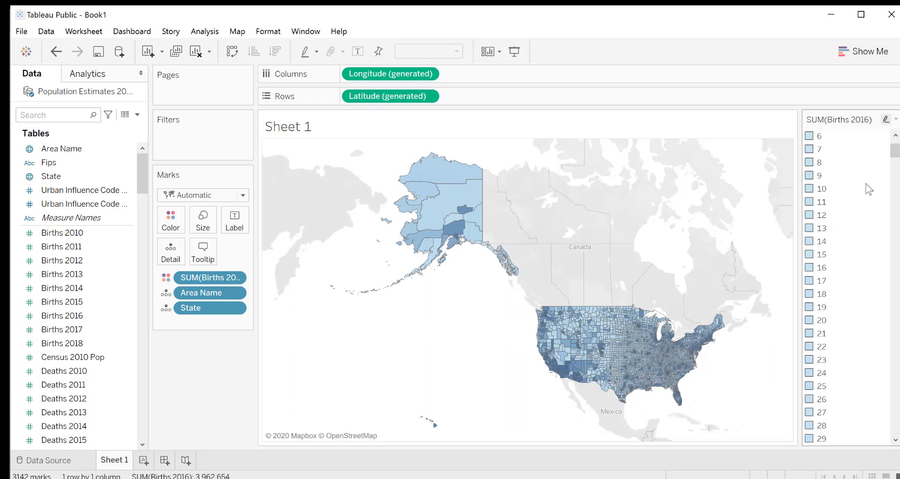
left_click_drag(895, 152, 893, 133)
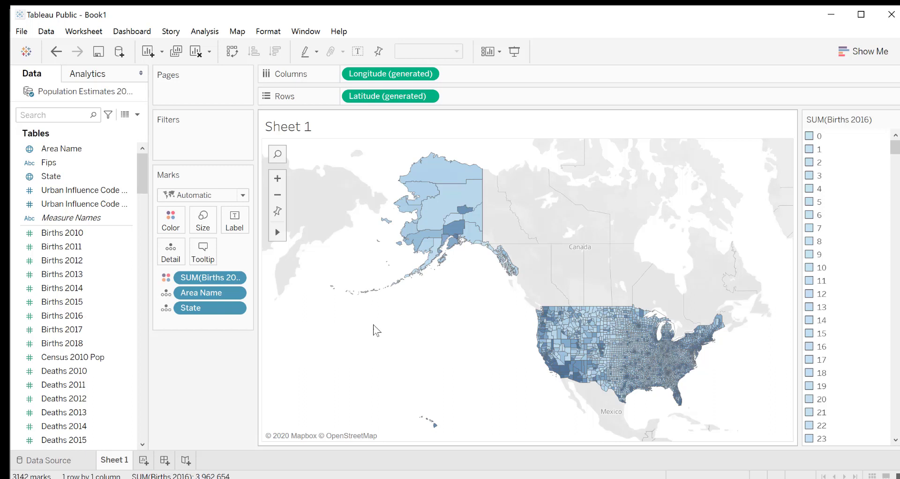
Step: Set the marks' border effect to None so county outlines disappear
left_click(185, 223)
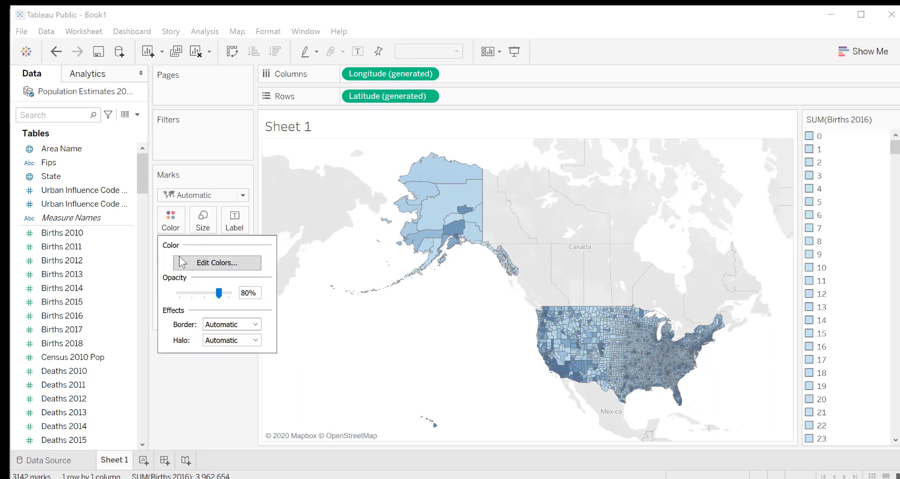
left_click(209, 325)
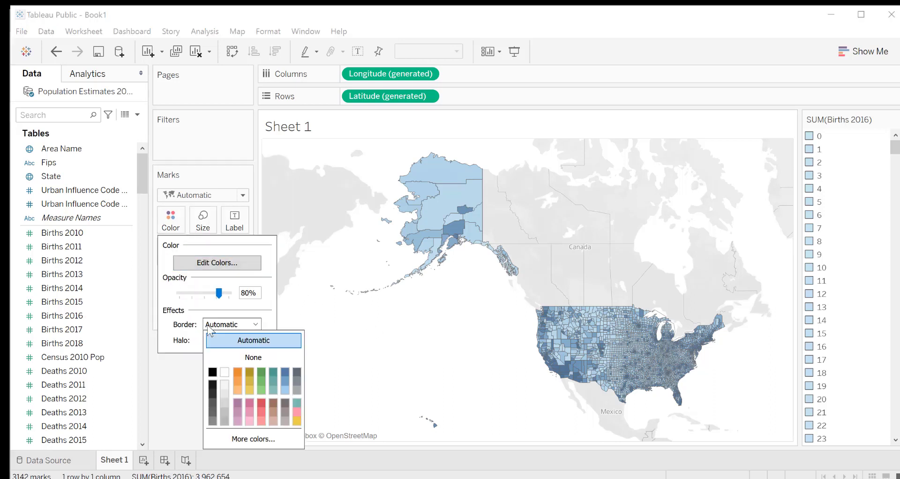
left_click(244, 357)
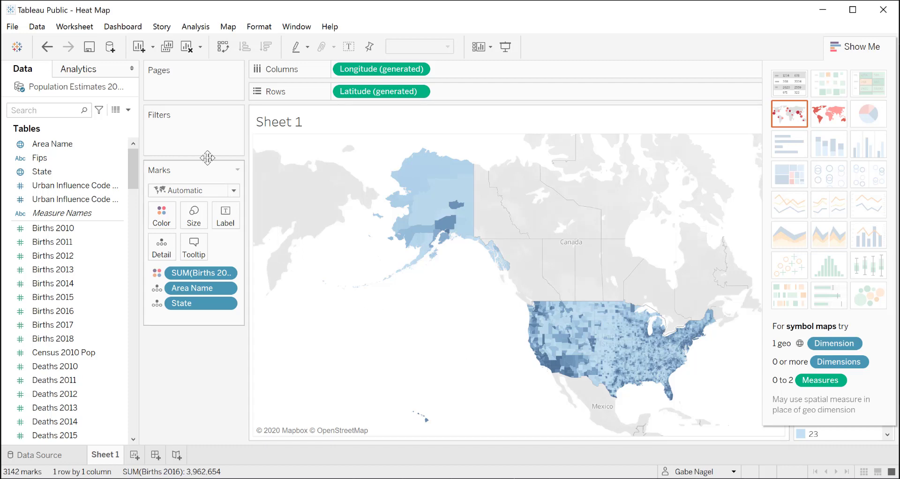
Step: Connect the Lebron_James_Stats Excel workbook and scroll through its Game ID, Points and Year rows
left_click(111, 49)
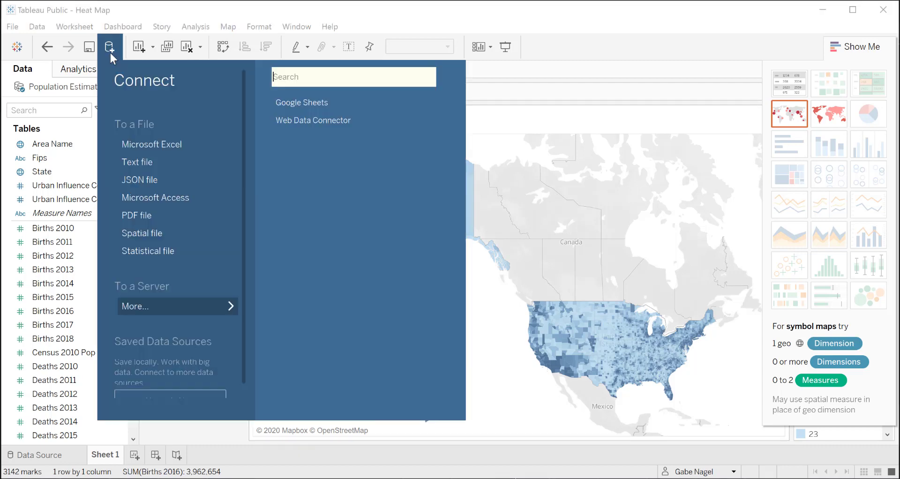
left_click(142, 144)
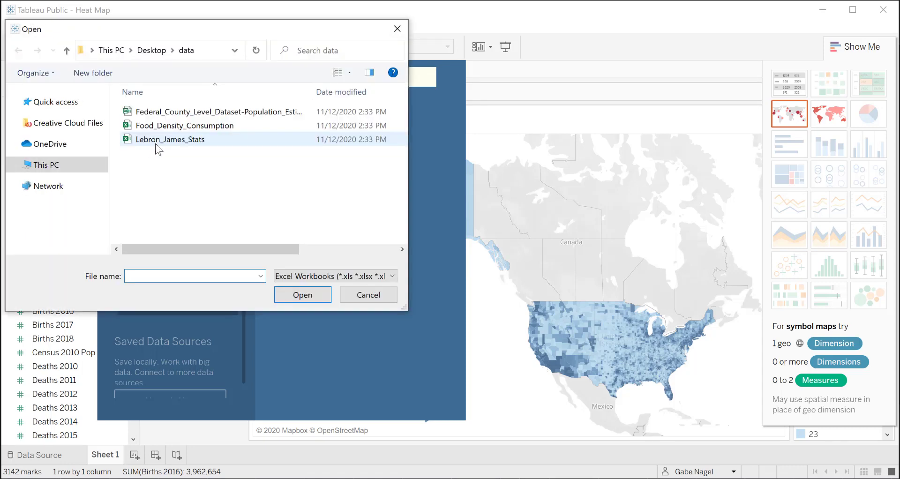
double_click(163, 144)
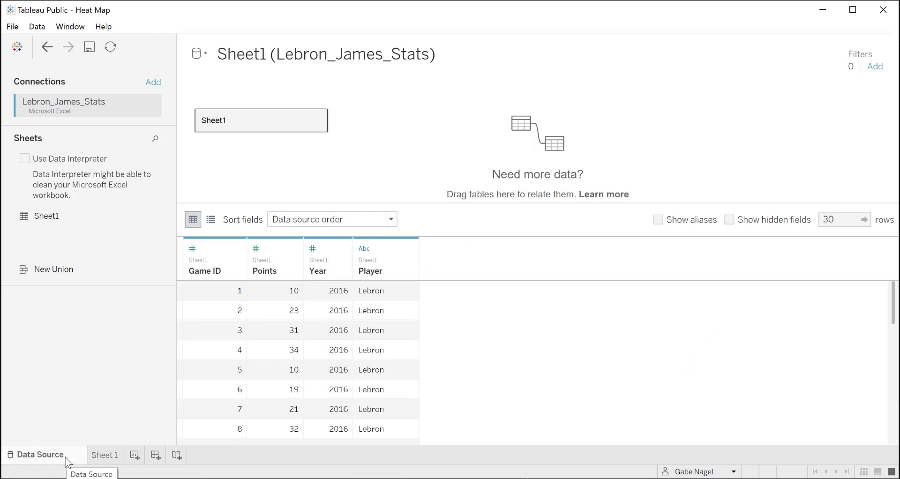
scroll(224, 347, "down", 3)
scroll(221, 365, "down", 5)
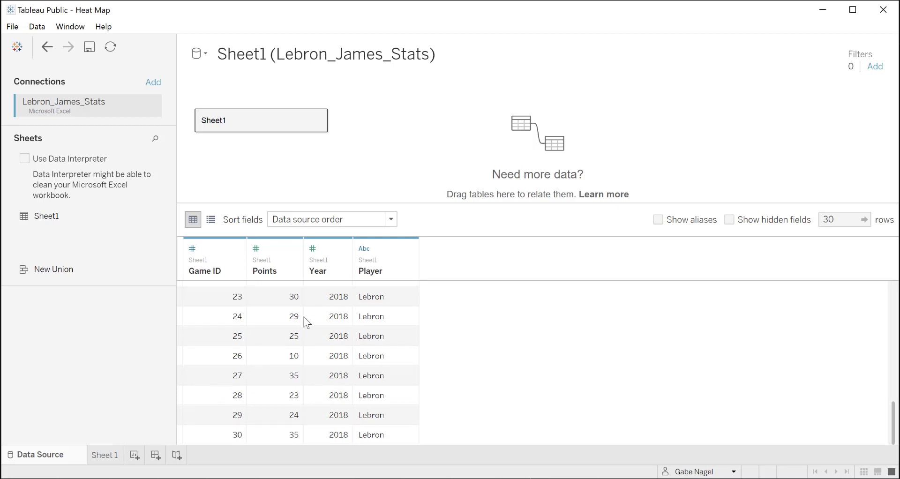
scroll(322, 317, "up", 7)
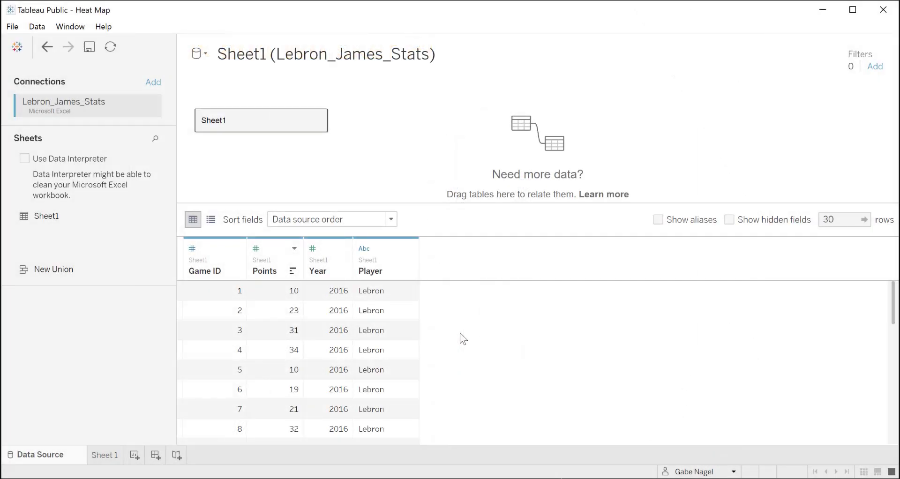
Step: On a new Sheet 2, place Year on Columns as a continuous axis and hide the chart suggestions
left_click(134, 455)
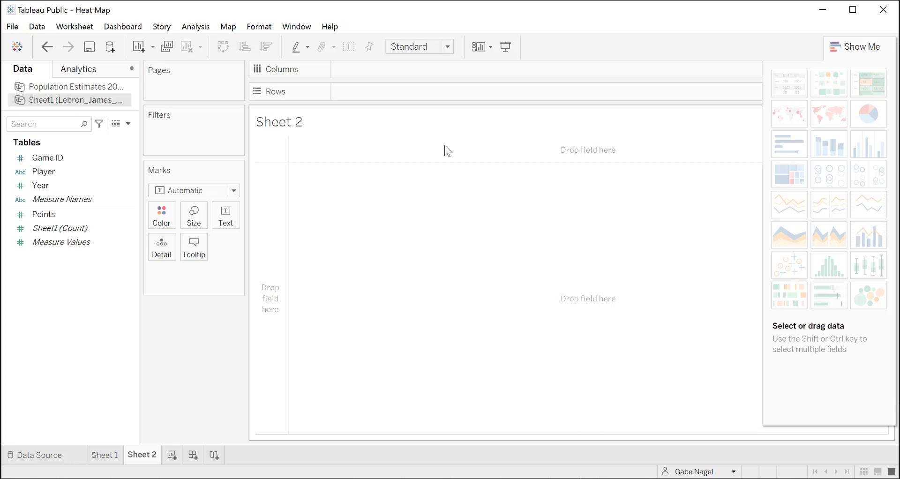
mouse_move(112, 186)
left_mouse_down()
mouse_move(256, 150)
mouse_move(454, 69)
left_mouse_up()
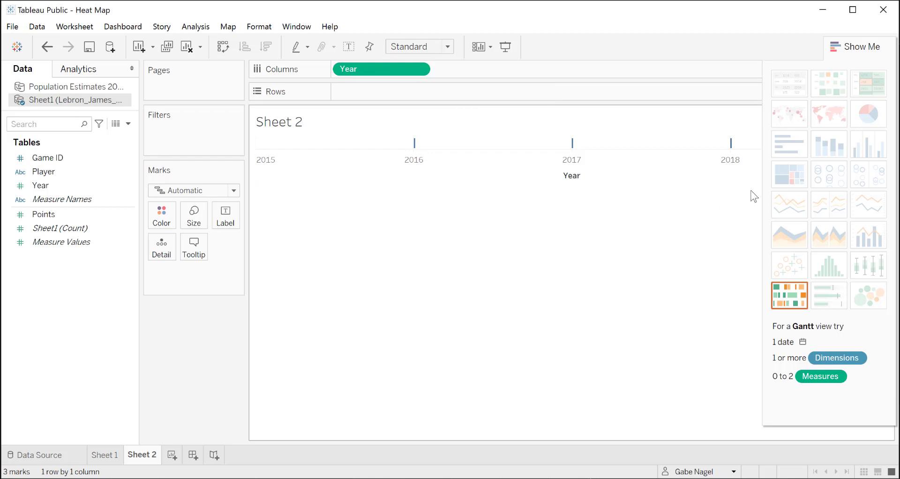
left_click(869, 52)
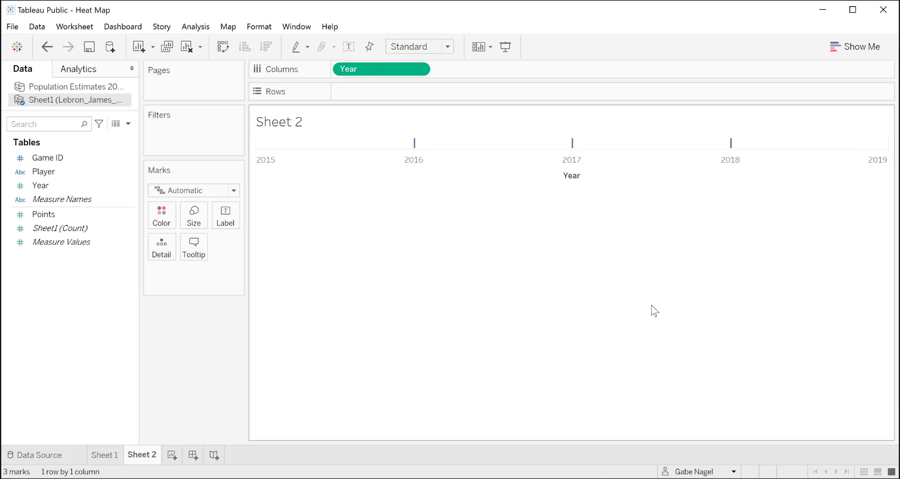
Step: Make Year discrete and show SUM(Points) per year: 231, 186 and 275 for 2016–2018
left_click(420, 70)
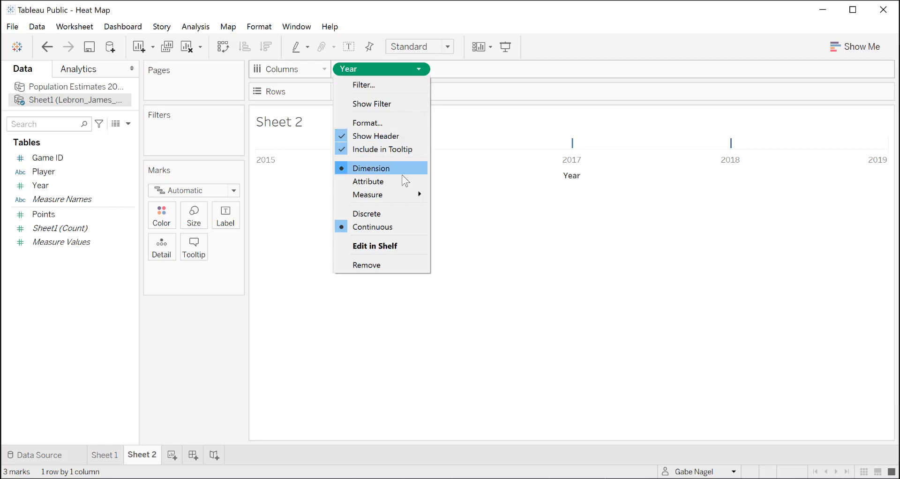
left_click(396, 215)
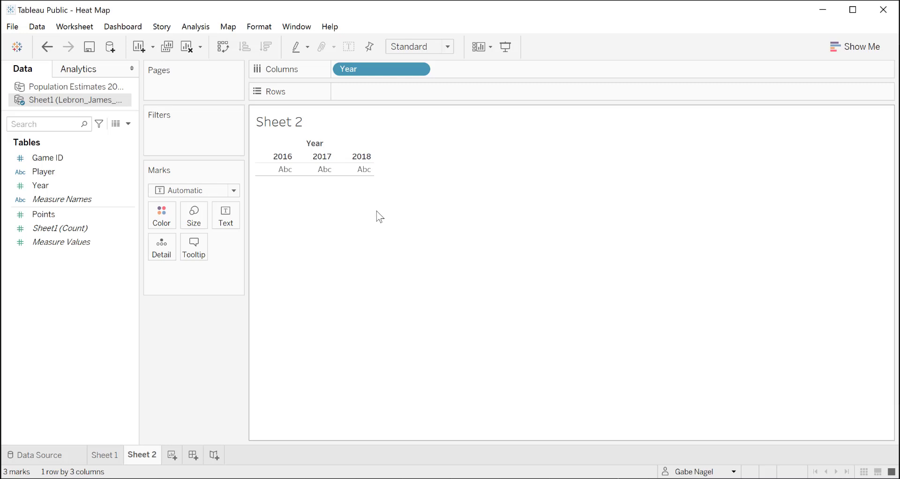
left_click_drag(115, 221, 303, 174)
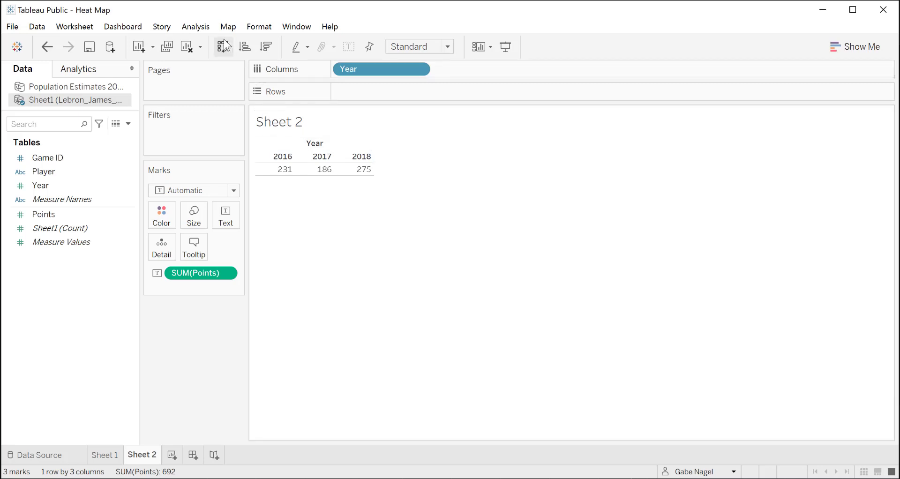
Step: Turn off Aggregate Measures and switch to a box-and-whisker plot of game Points per year
left_click(198, 30)
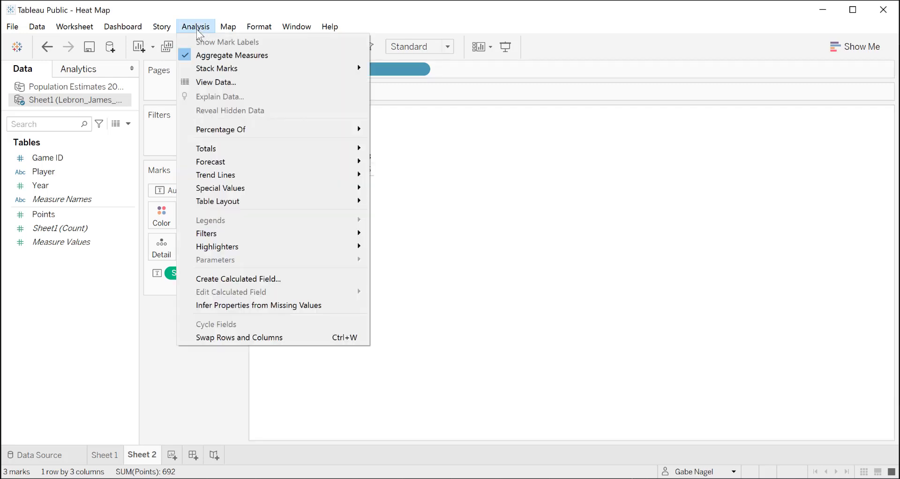
left_click(212, 57)
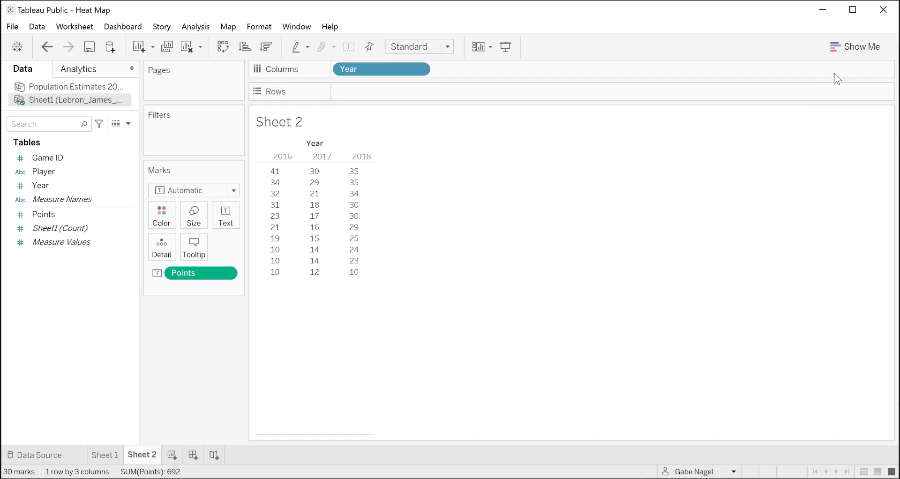
left_click(848, 51)
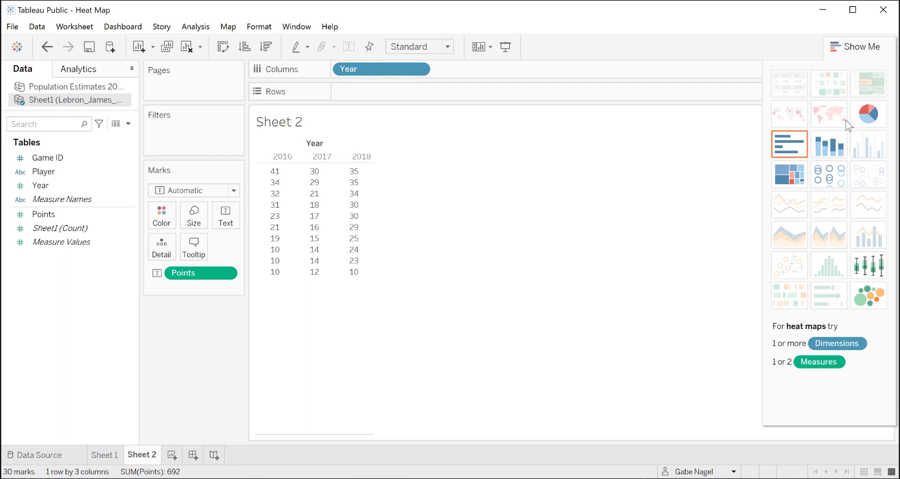
left_click(869, 269)
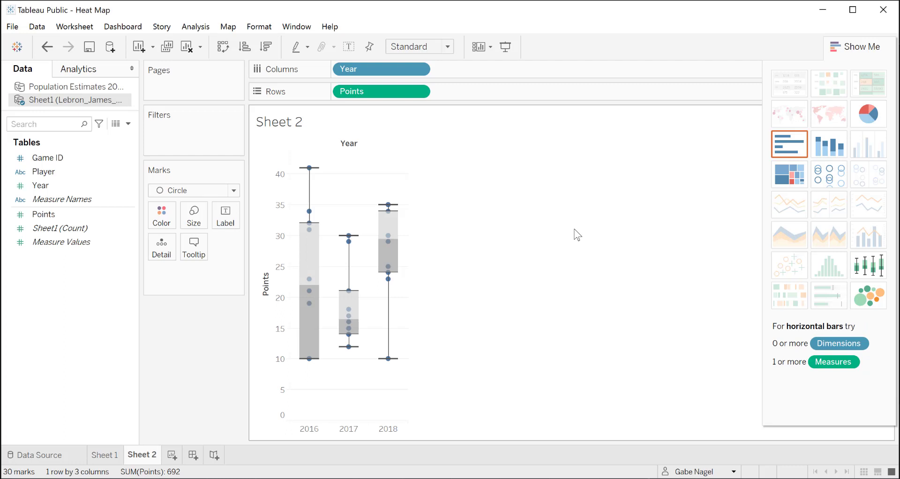
left_click(418, 340)
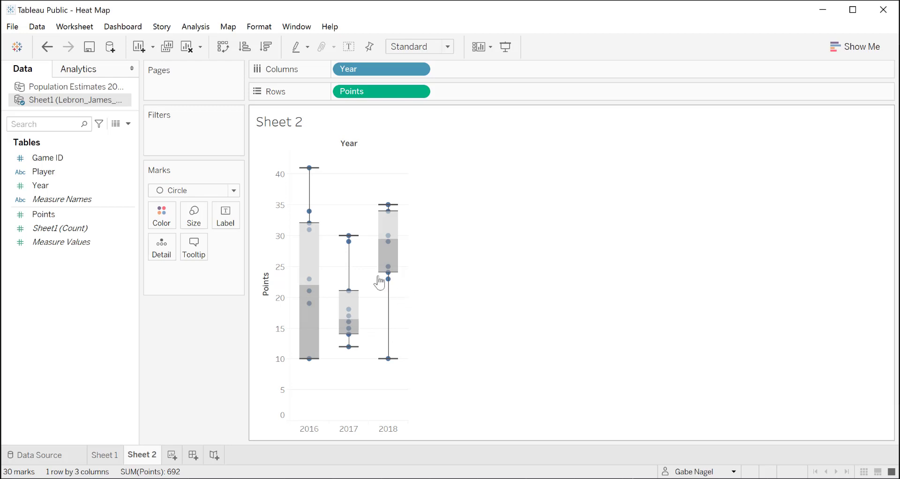
Step: Connect the Food_Density_Consumption Excel workbook and scroll through its Consumption, Where, Type and Age rows
left_click(107, 49)
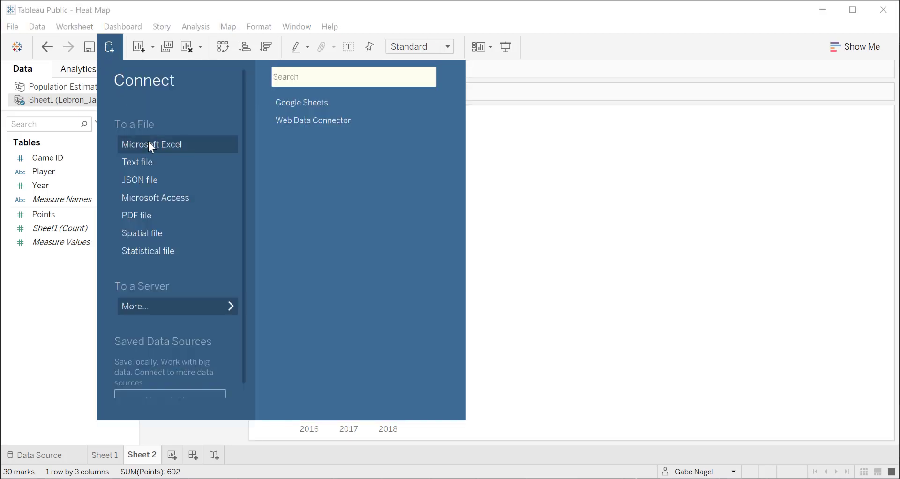
left_click(149, 141)
double_click(153, 125)
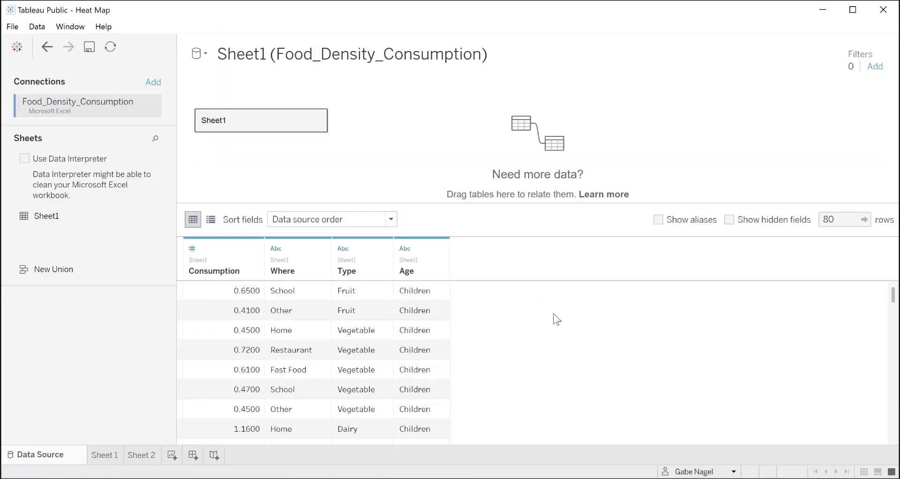
scroll(556, 319, "down", 4)
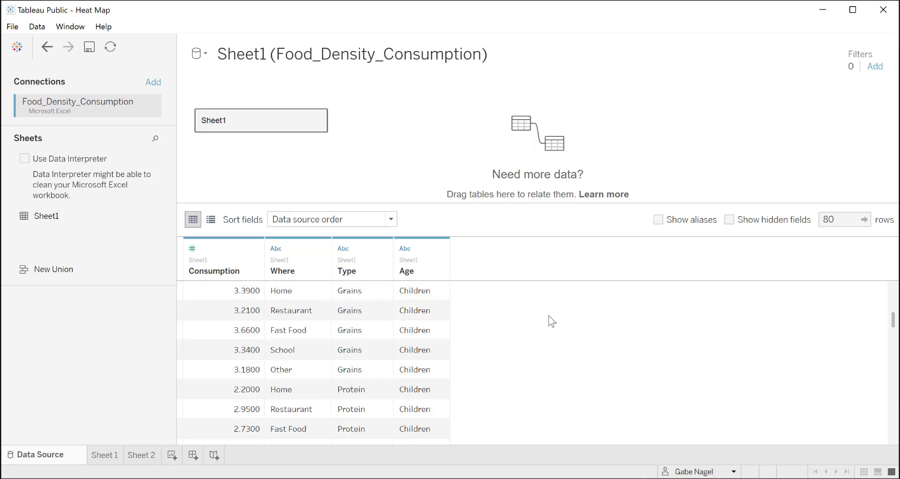
scroll(548, 316, "down", 1)
scroll(549, 316, "down", 1)
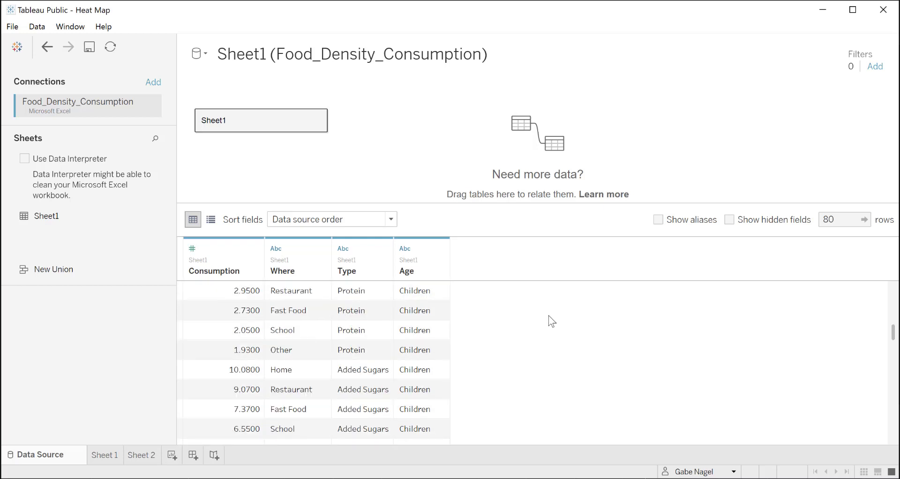
scroll(549, 316, "down", 2)
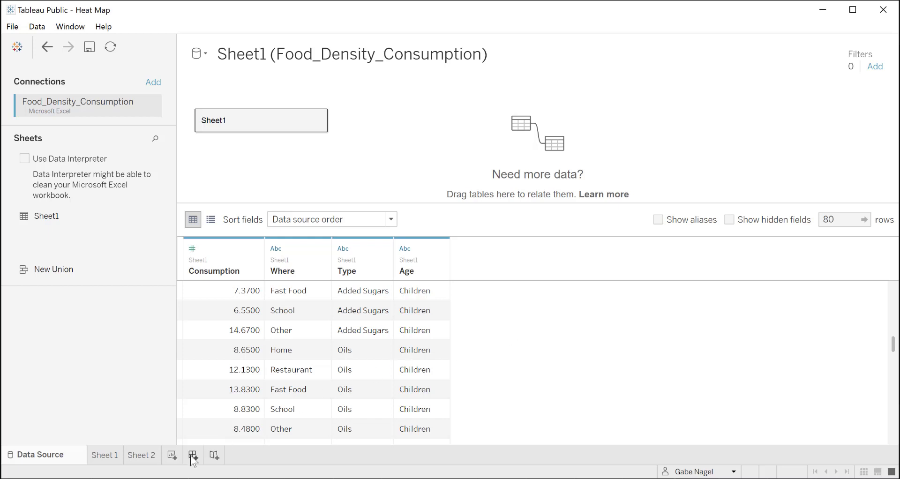
Step: On a new Sheet 3, put Where on Columns with SUM(Consumption) as text, e.g. Fast Food 102.68
left_click(172, 456)
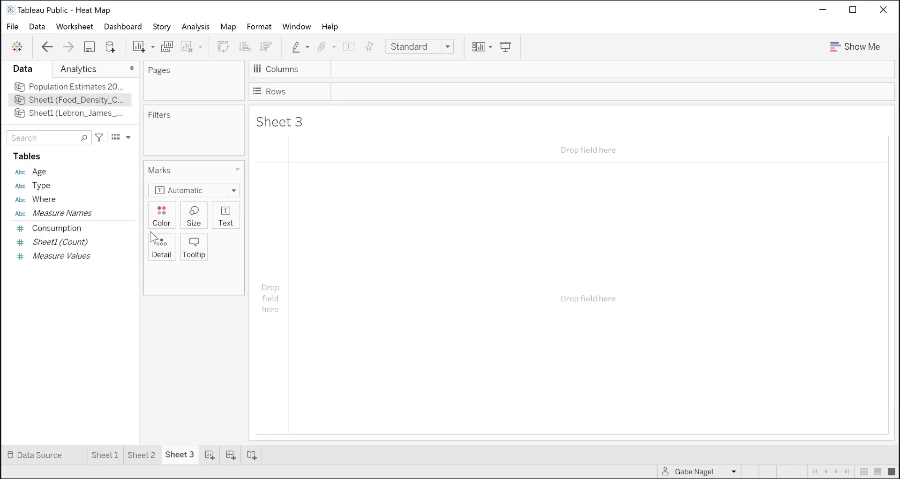
left_click_drag(52, 200, 387, 80)
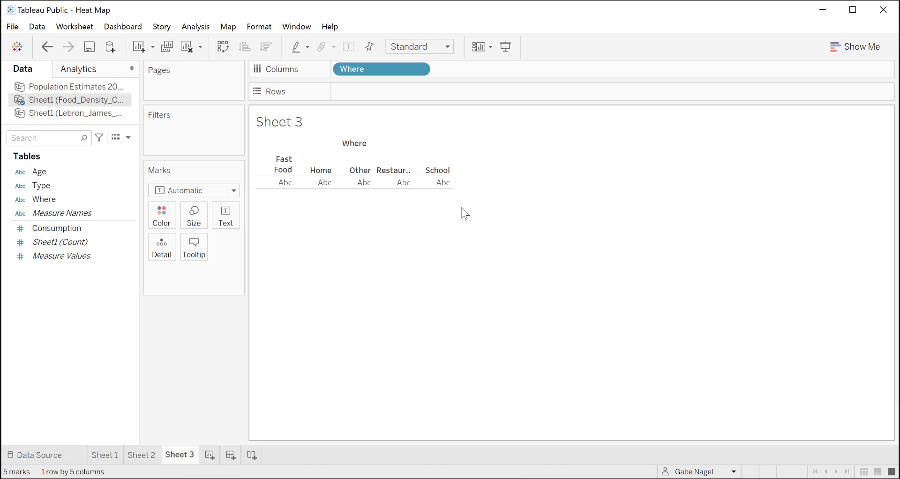
left_click_drag(57, 228, 311, 186)
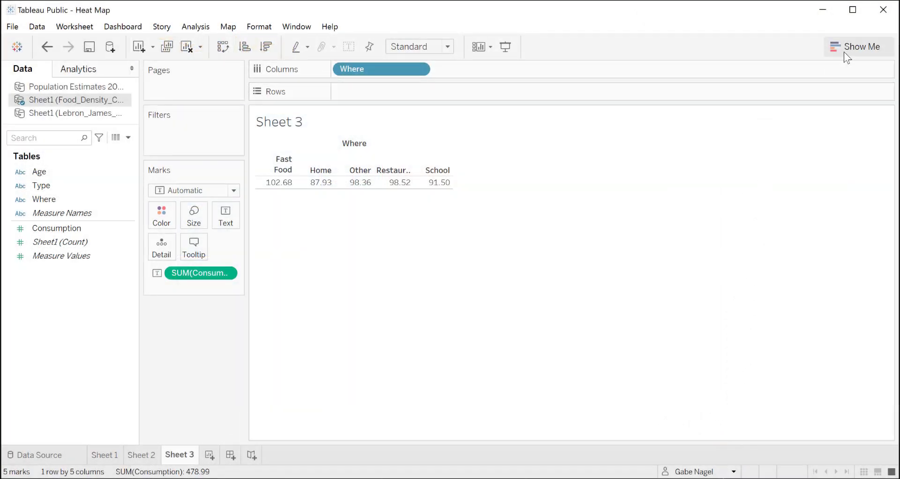
Step: Convert the Sheet 3 consumption totals into a treemap of the five Where locations
left_click(847, 52)
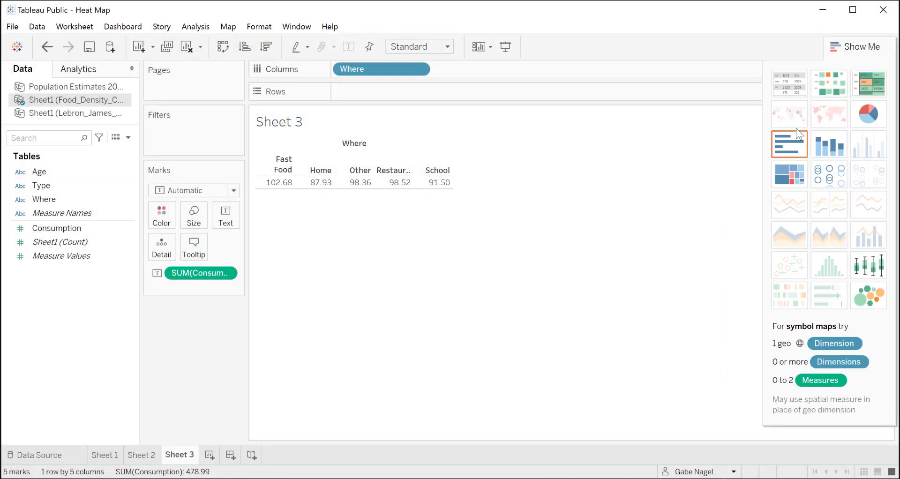
left_click(788, 173)
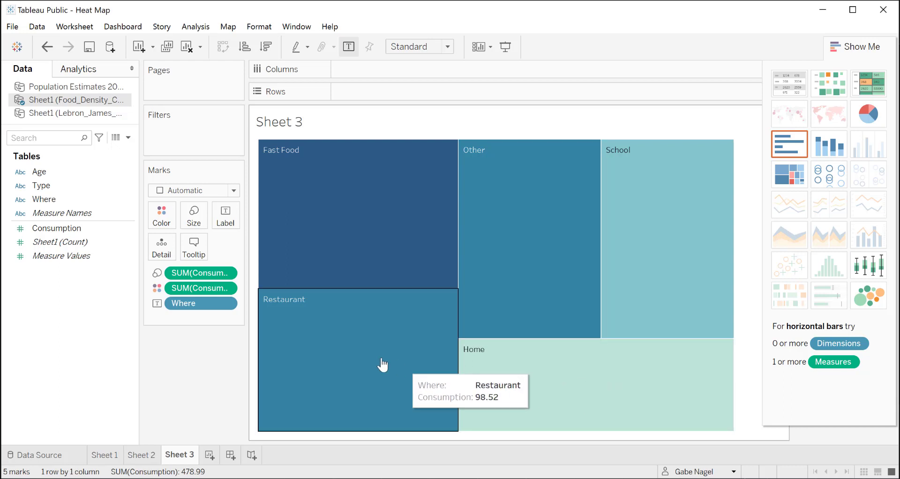
Step: Add Type to the tree map, colour the tiles by Where, and check the mark tooltips
left_click_drag(44, 187, 181, 319)
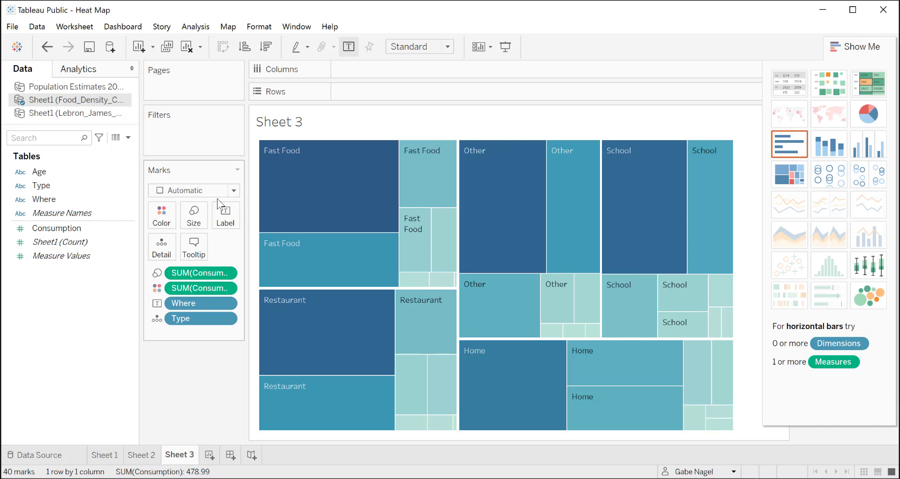
left_click_drag(74, 199, 163, 210)
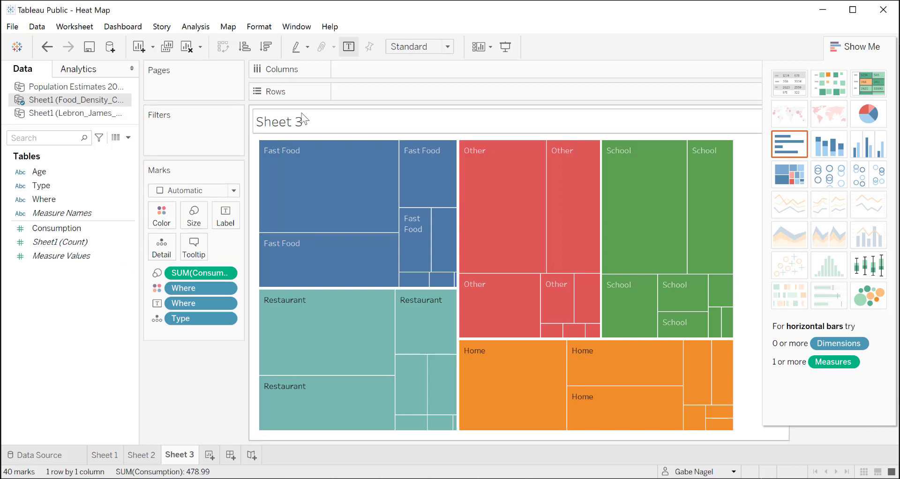
mouse_move(317, 172)
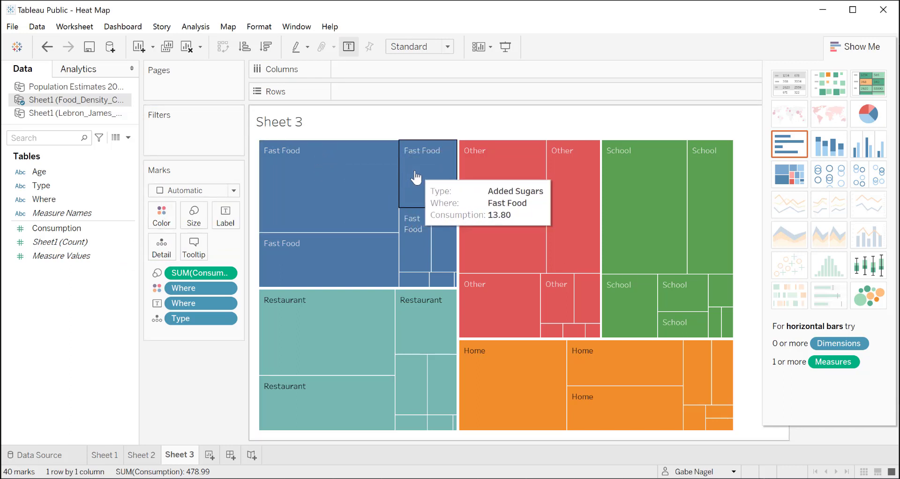
mouse_move(415, 238)
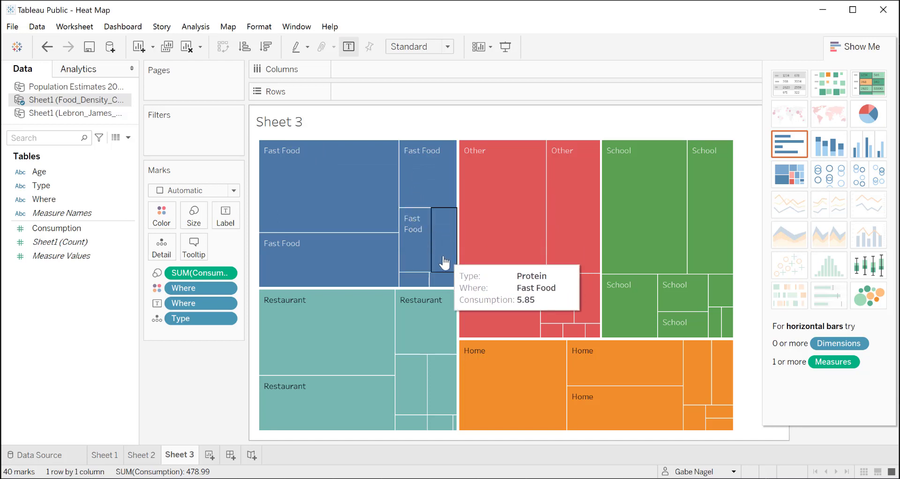
mouse_move(445, 283)
mouse_move(414, 283)
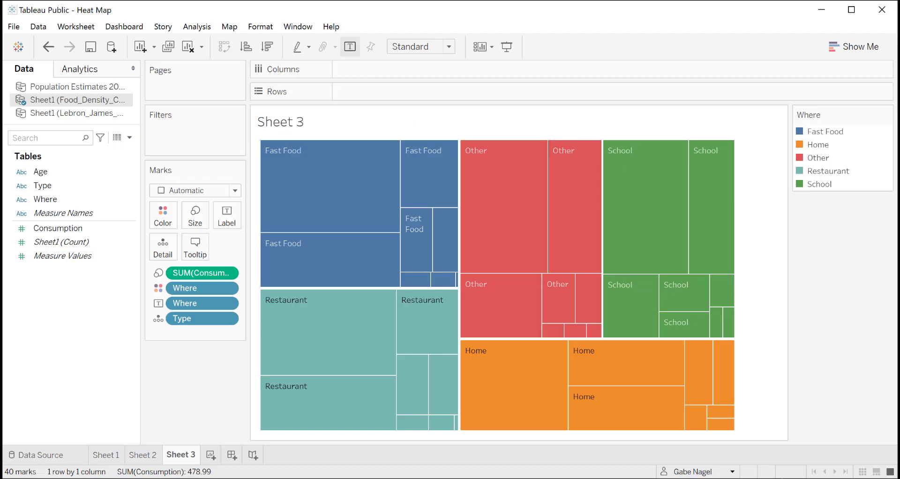
mouse_move(390, 275)
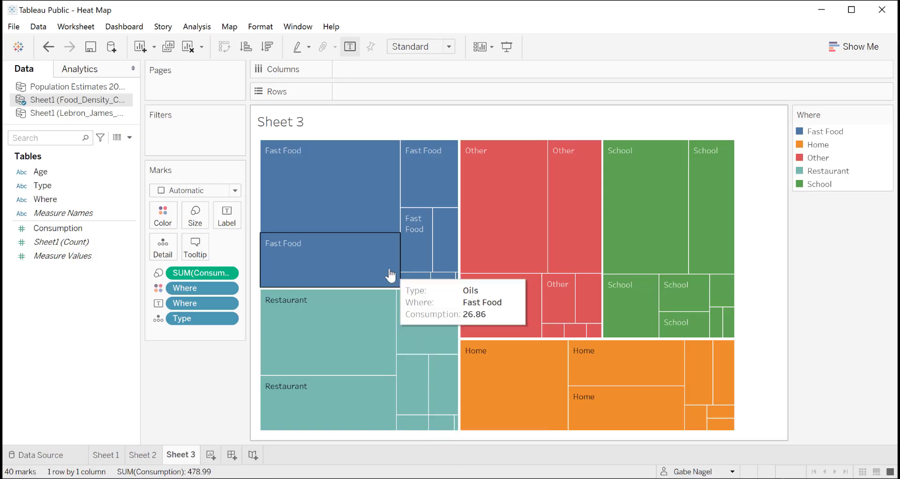
Step: In the tooltip editor, drop the Consumption label and start the sentence with '<SUM(Consumption)> of <Type>'
left_click(202, 245)
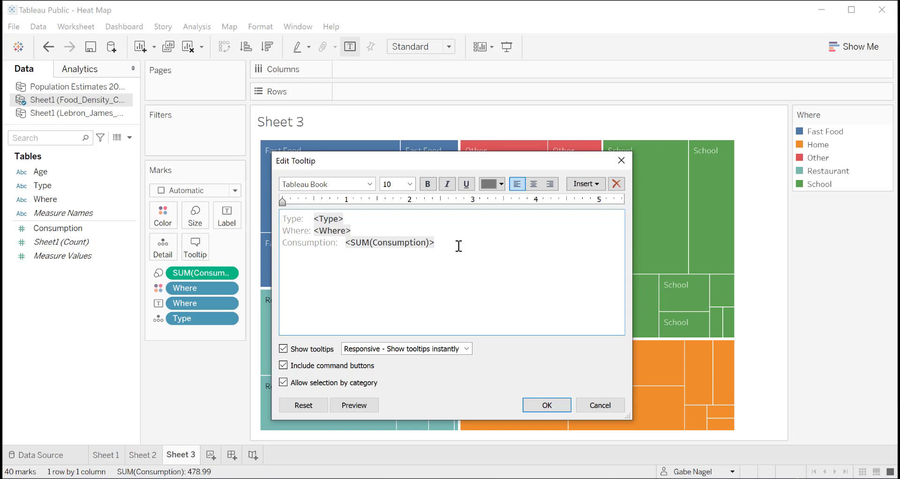
left_click(459, 246)
left_click_drag(346, 242, 279, 242)
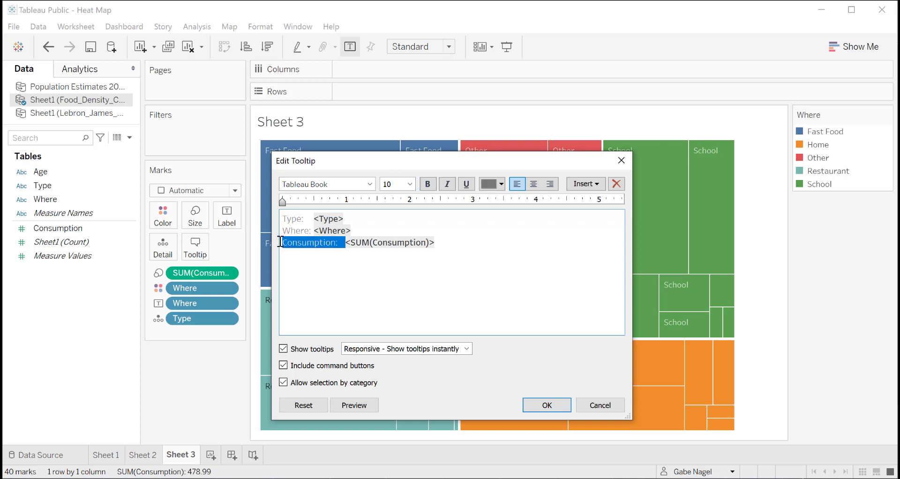
key("BackSpace")
left_click_drag(392, 243, 282, 244)
key("ctrl+c")
key("BackSpace")
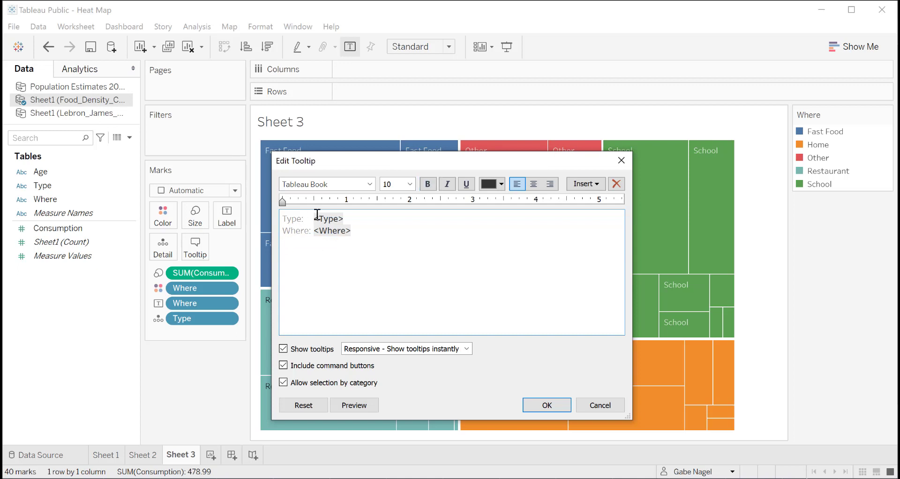
left_click_drag(315, 218, 264, 210)
key("ctrl+v")
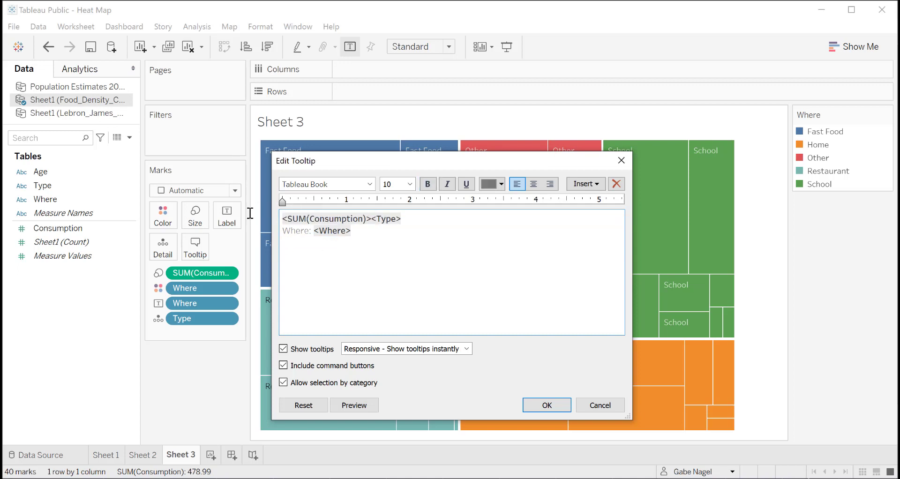
key("ctrl+b")
type("of")
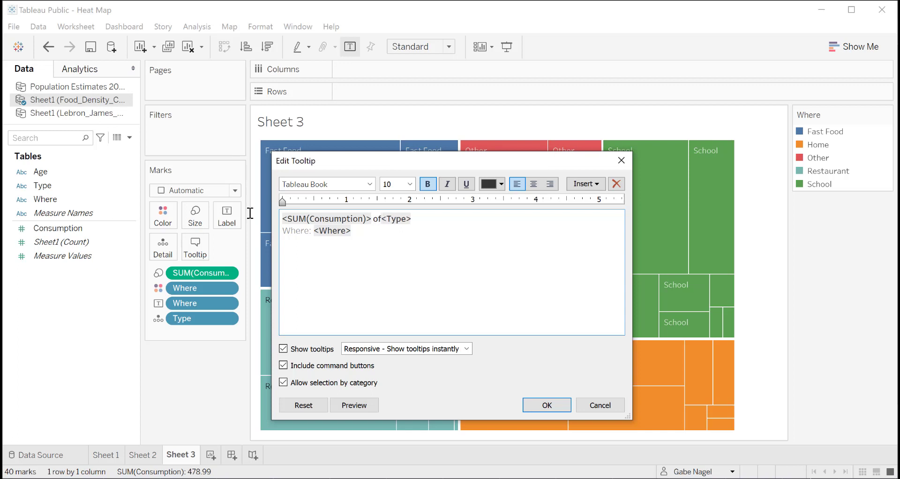
Step: Remove the Where label and finish the line with 'is consumed at <Where>'
left_click(313, 231)
left_click_drag(313, 230, 283, 229)
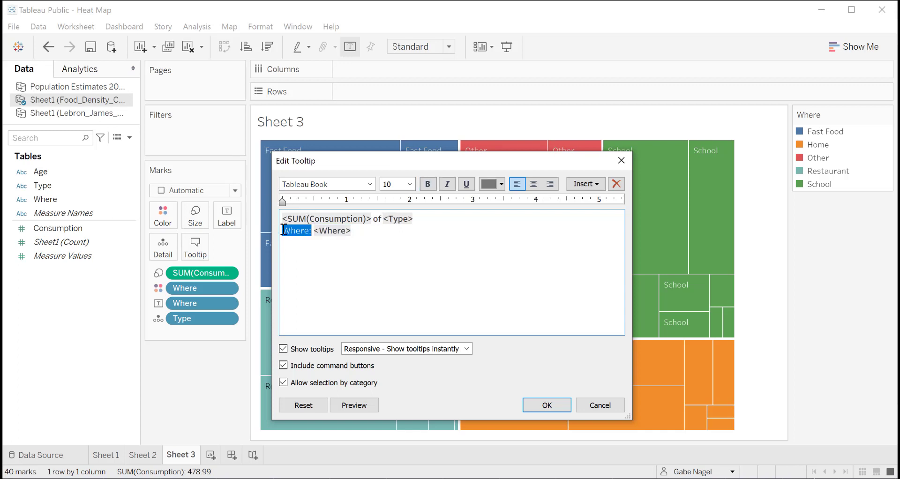
key("Tab")
left_click(359, 233)
left_click_drag(359, 234, 306, 229)
key("ctrl+c")
key("BackSpace")
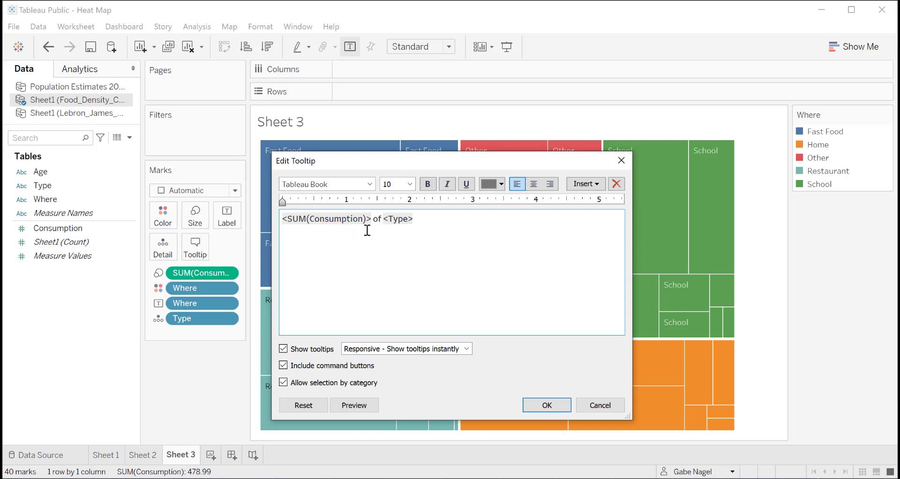
type("is consumed at")
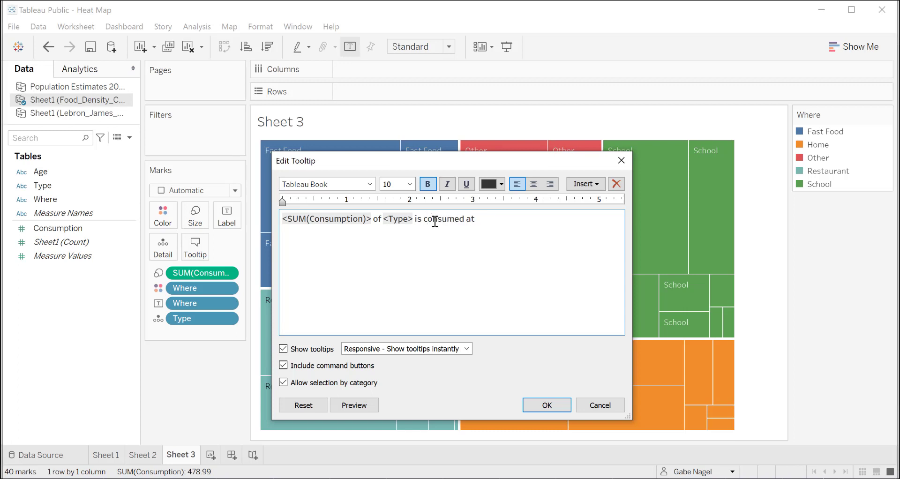
key("ctrl+v")
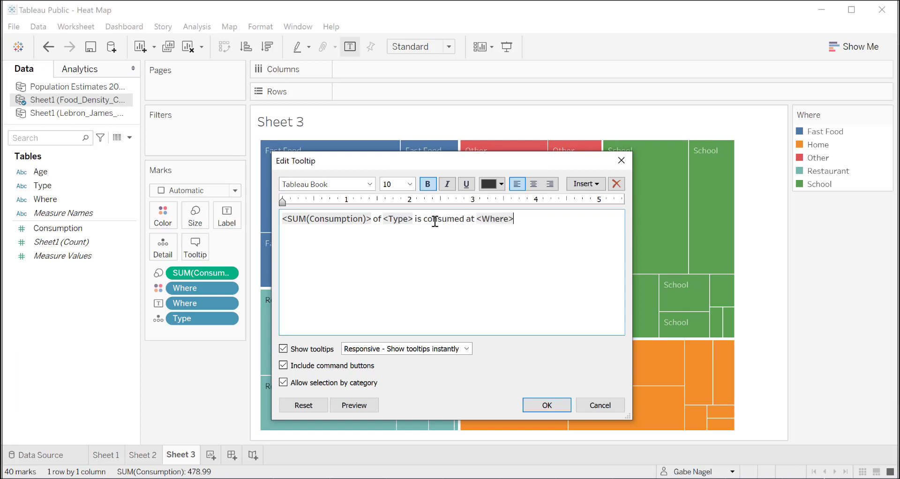
Step: Apply the edited tooltip and check it on the tree map
left_click(546, 404)
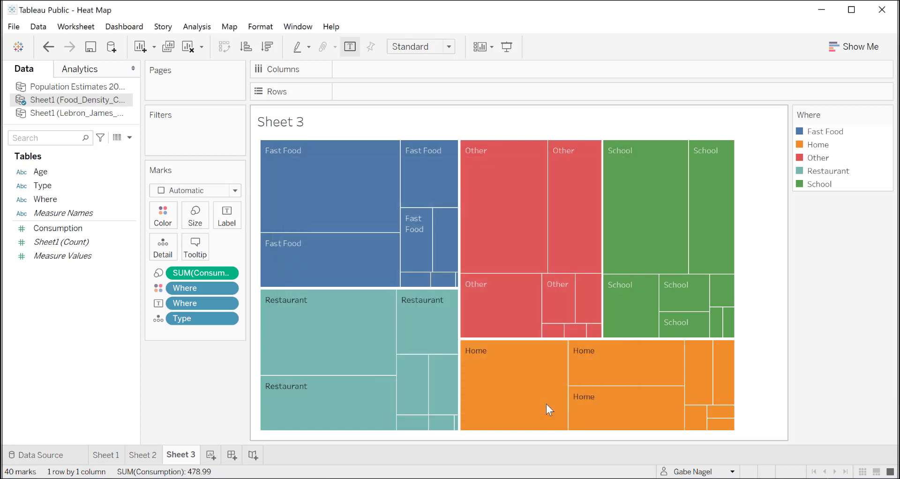
mouse_move(319, 201)
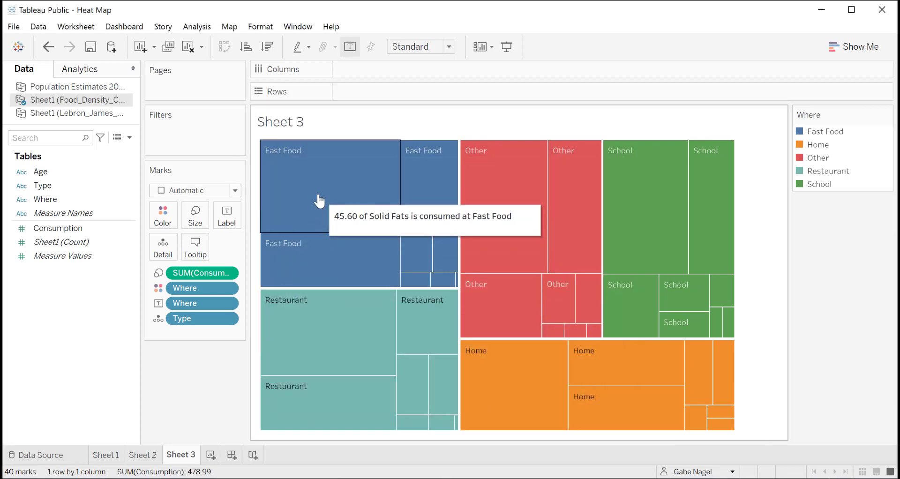
mouse_move(434, 221)
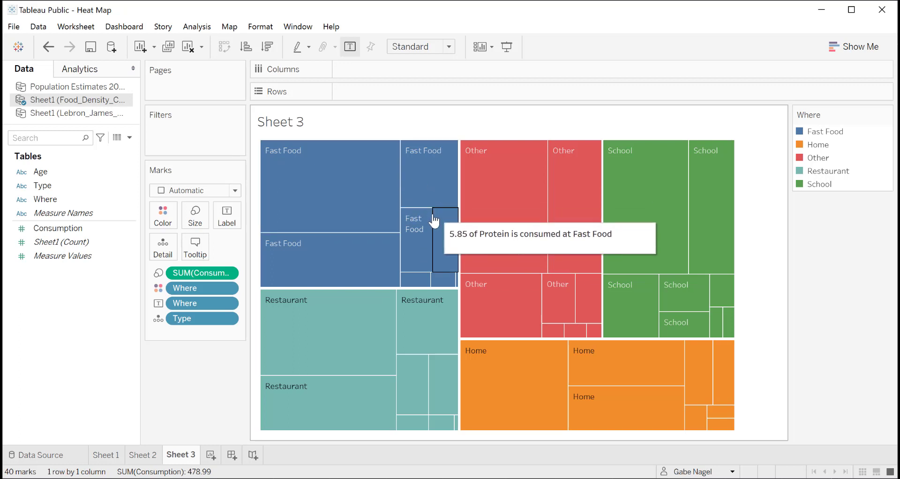
Step: Rename Sheet 3 to 'Tree Map', Sheet 2 to 'Box Plot' and Sheet 1 to 'Heat Map'
double_click(181, 455)
type("Tree Map")
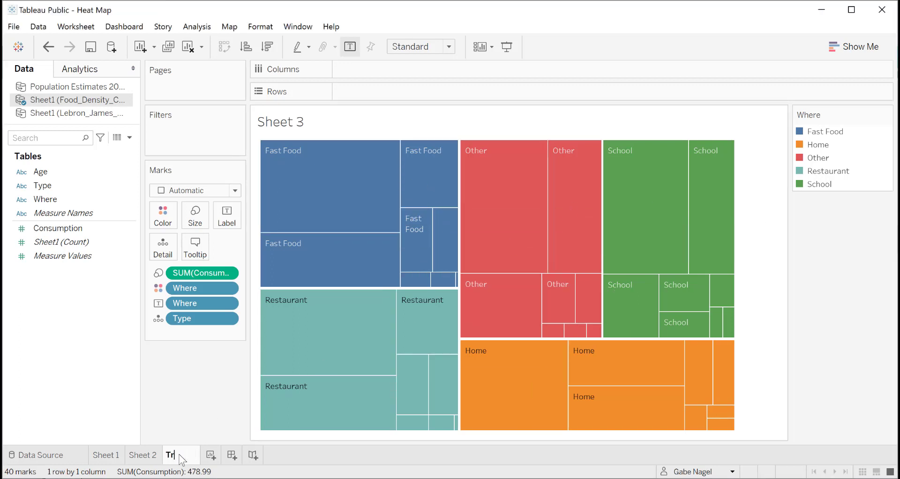
left_click(143, 456)
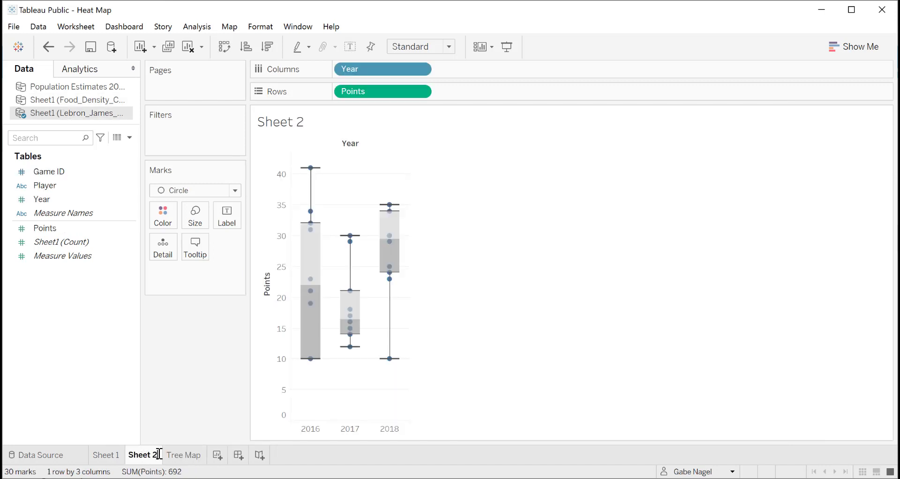
double_click(159, 455)
type("Box Plot")
key("Return")
double_click(104, 454)
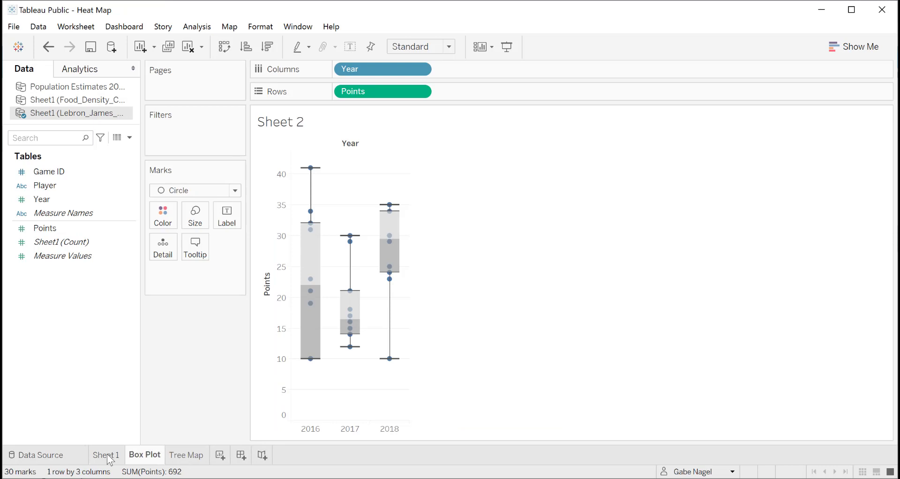
left_click_drag(120, 454, 63, 445)
type("Heat Map")
key("Return")
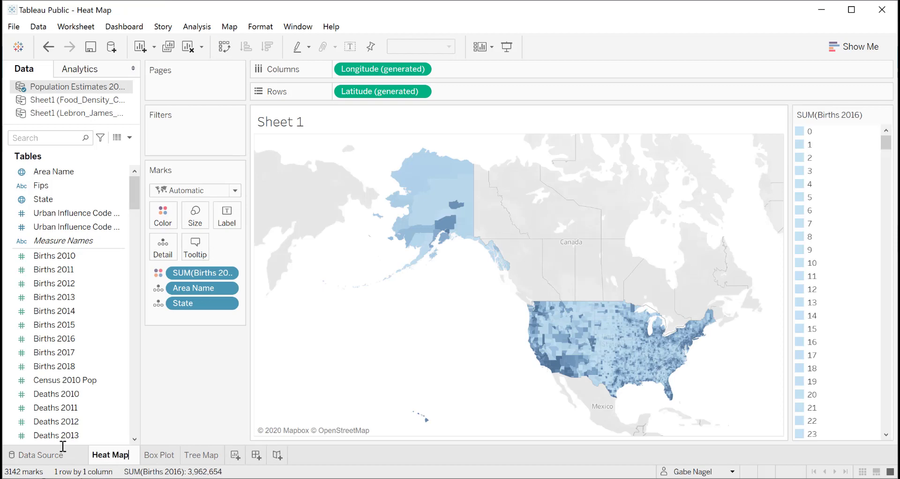